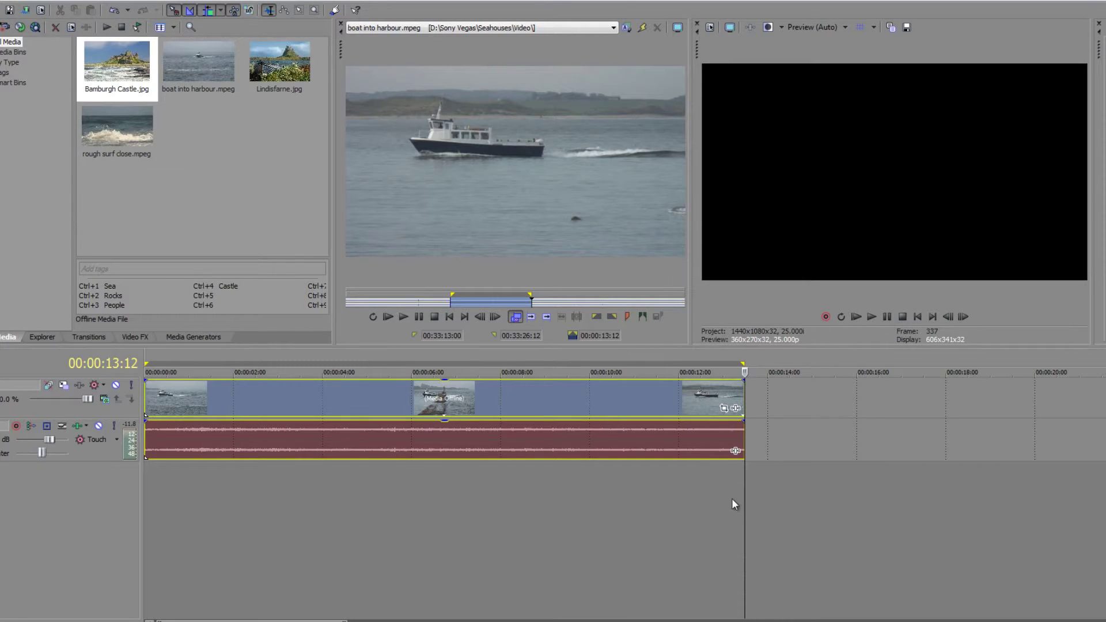
- Preview the clip to the pier, then enable masking in Event Pan/Crop and draw a rectangle around the boat
{"action": "key", "text": "ctrl+Home"}
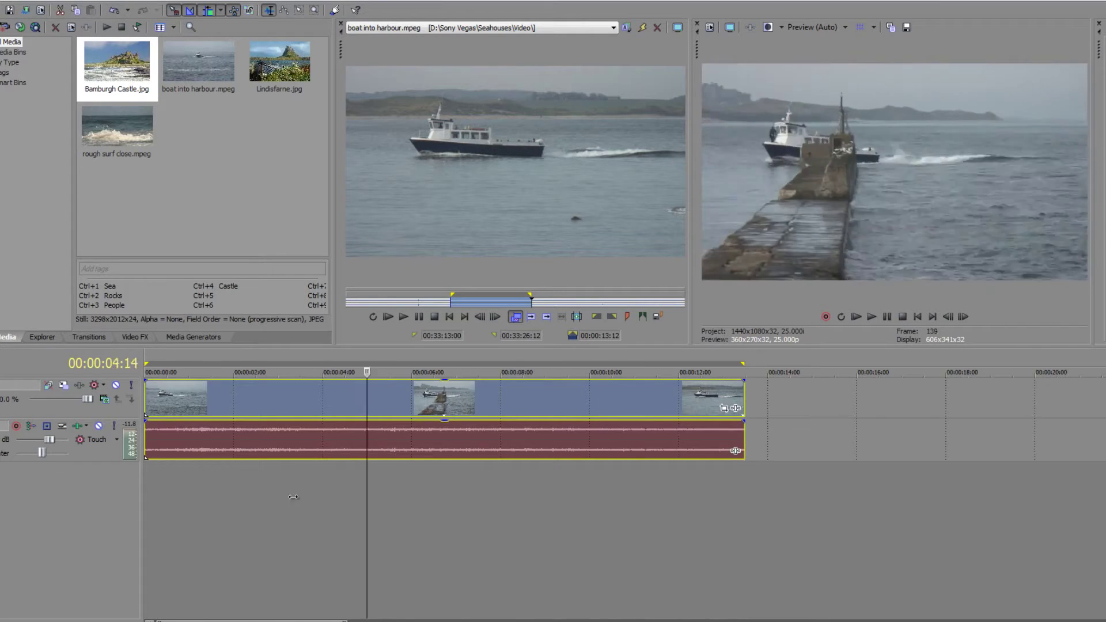
{"action": "left_click_drag", "start_coordinate": [83, 500], "coordinate": [146, 523]}
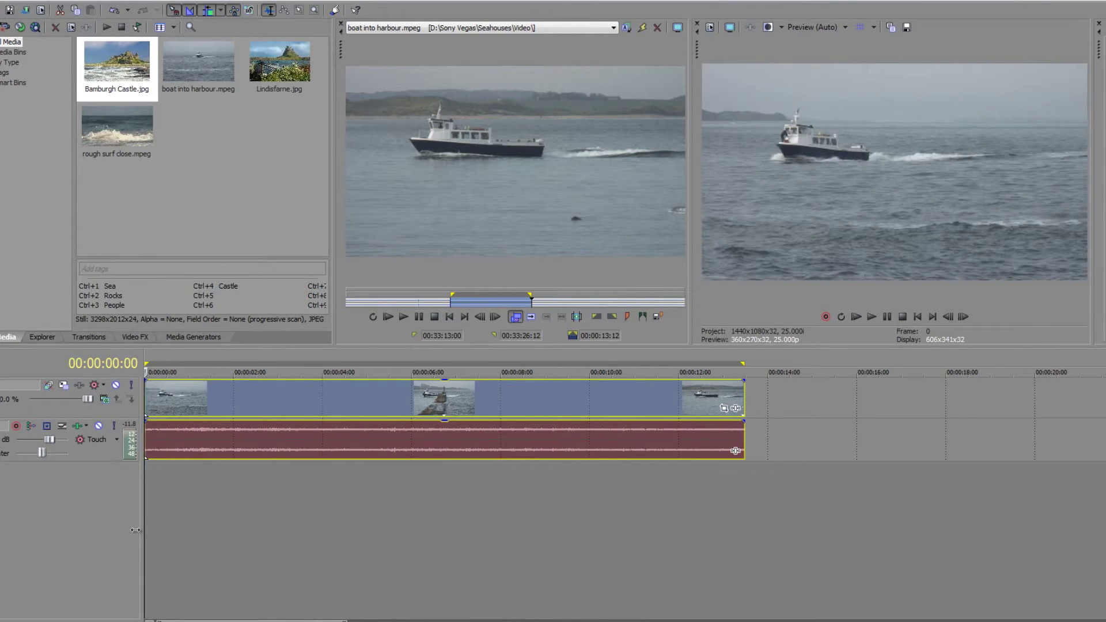
{"action": "left_click", "coordinate": [725, 408]}
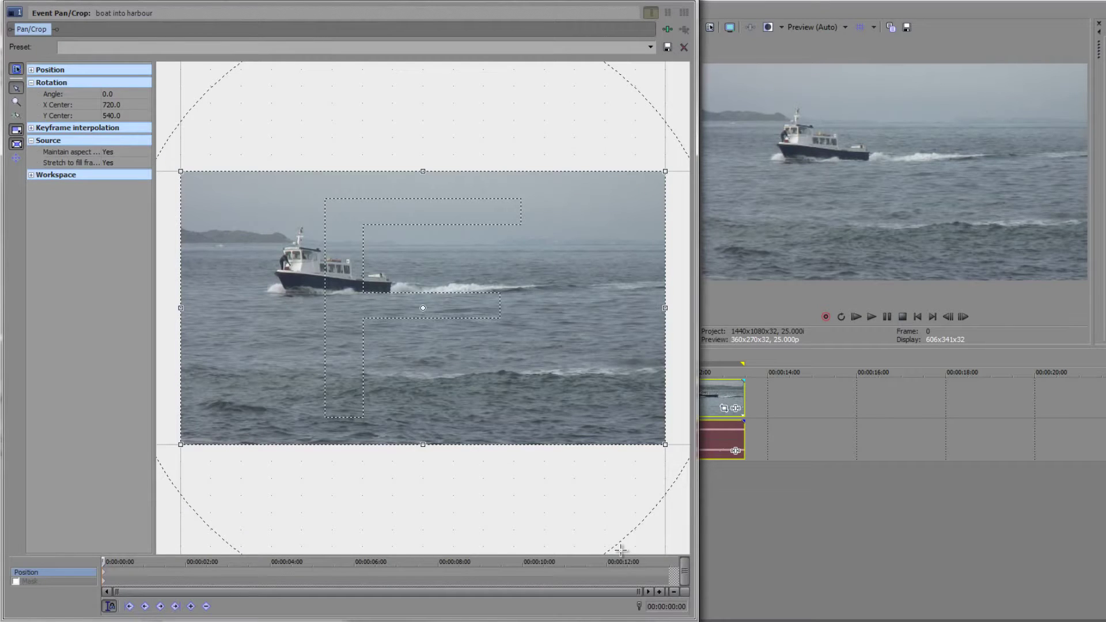
{"action": "left_click", "coordinate": [16, 581]}
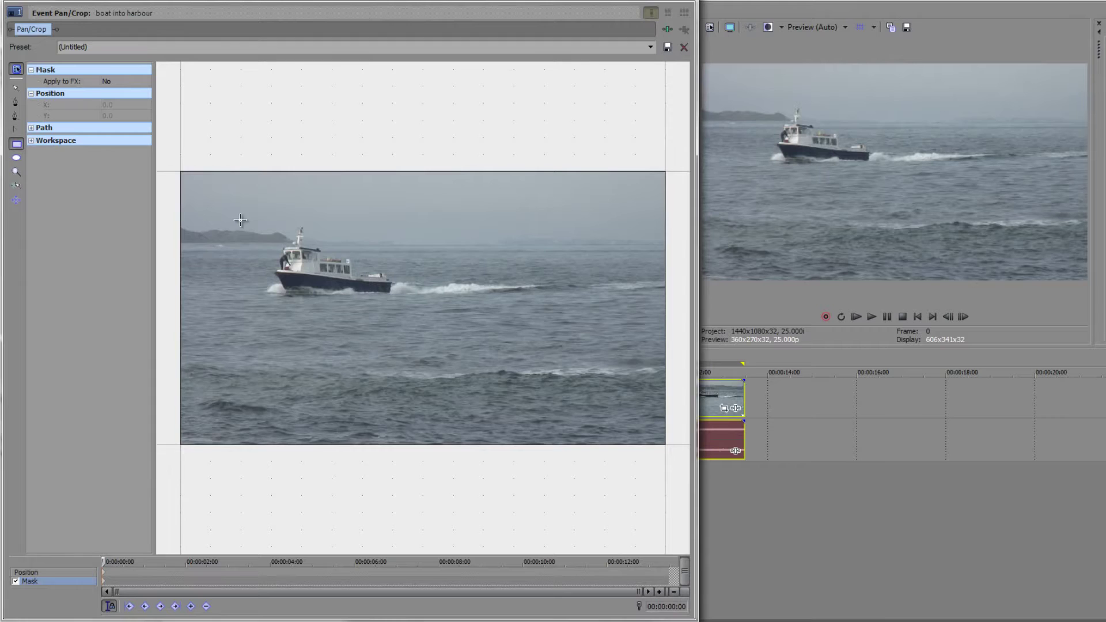
{"action": "left_click_drag", "start_coordinate": [249, 215], "coordinate": [413, 325]}
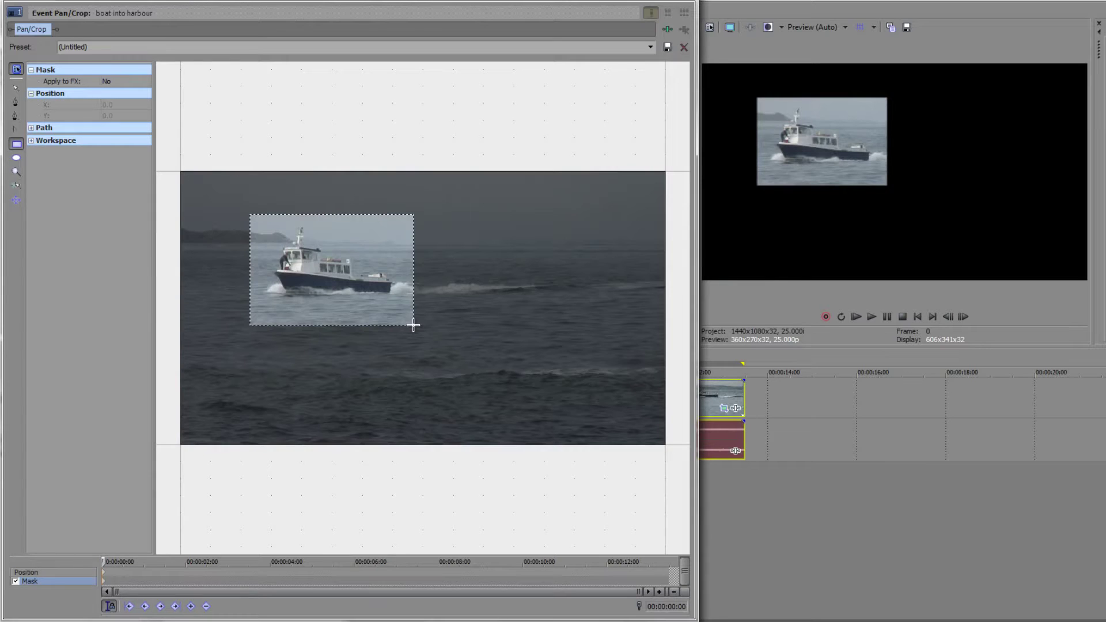
- Round the mask rectangle's corners and raise its feather amount to soften the edges
{"action": "left_click_drag", "start_coordinate": [413, 325], "coordinate": [413, 324]}
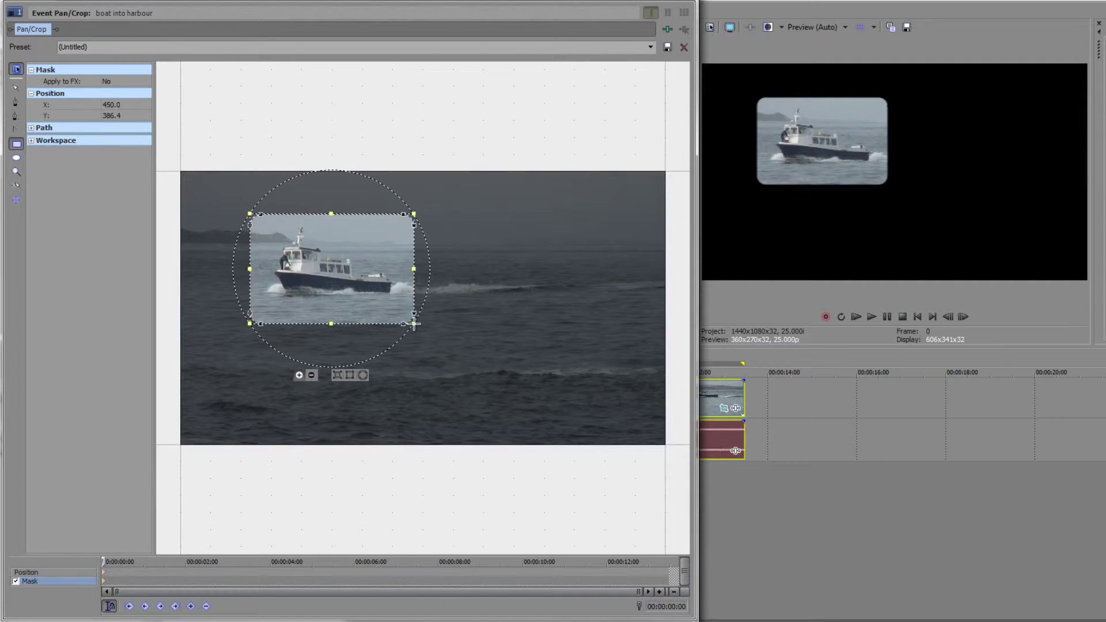
{"action": "left_click", "coordinate": [360, 376]}
{"action": "left_click_drag", "start_coordinate": [300, 386], "coordinate": [303, 387]}
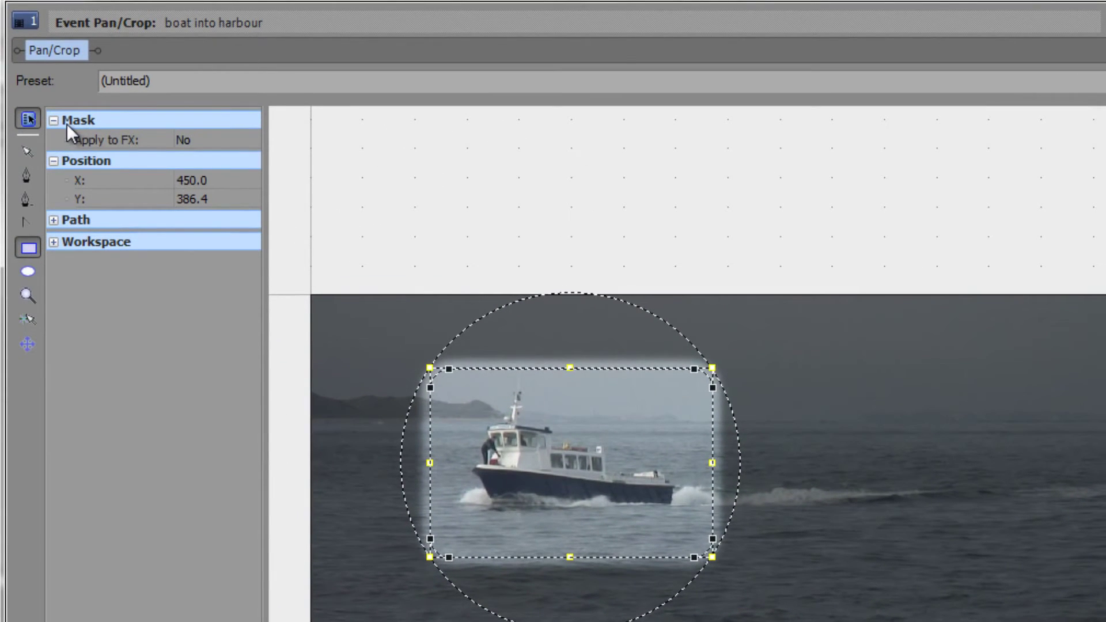
- Set the mask's Apply to FX property to Yes
{"action": "left_click", "coordinate": [27, 119]}
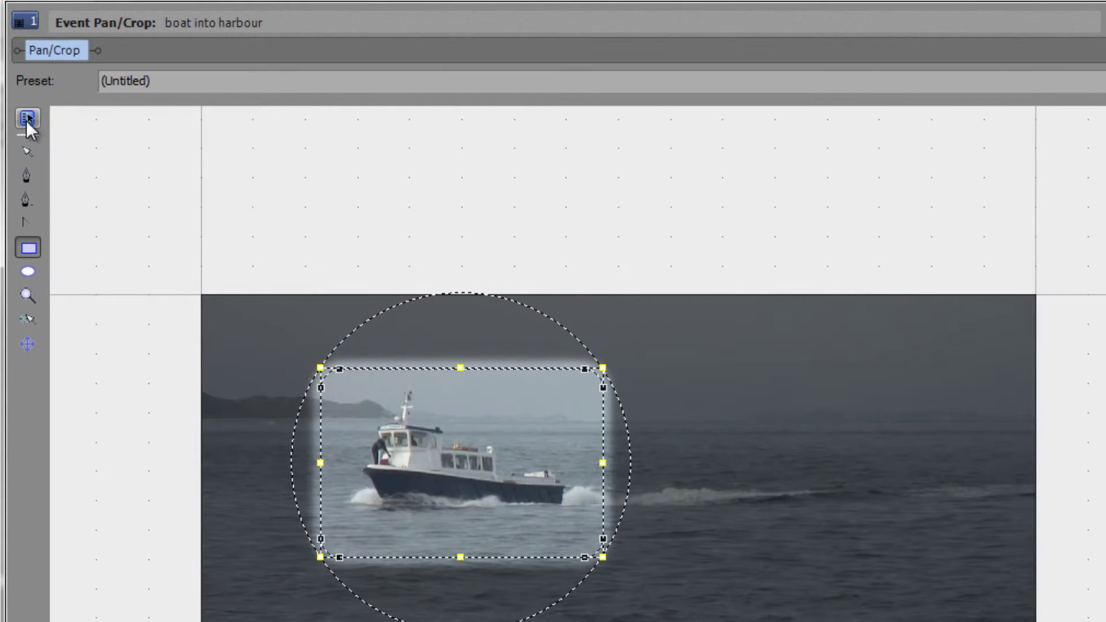
{"action": "left_click", "coordinate": [27, 120]}
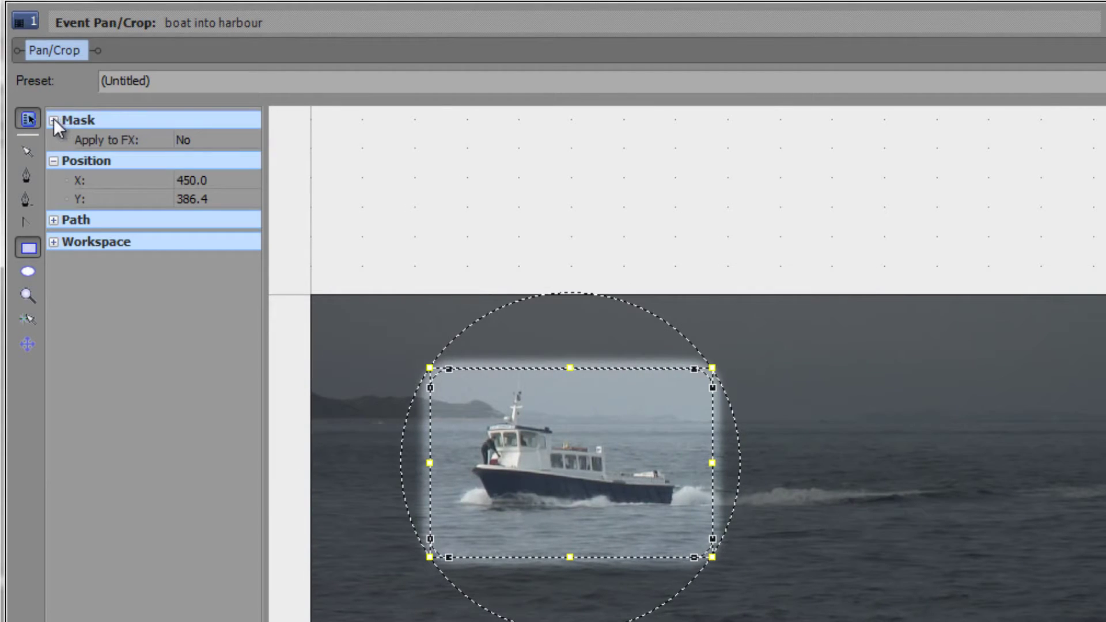
{"action": "left_click", "coordinate": [54, 120]}
{"action": "left_click", "coordinate": [54, 121]}
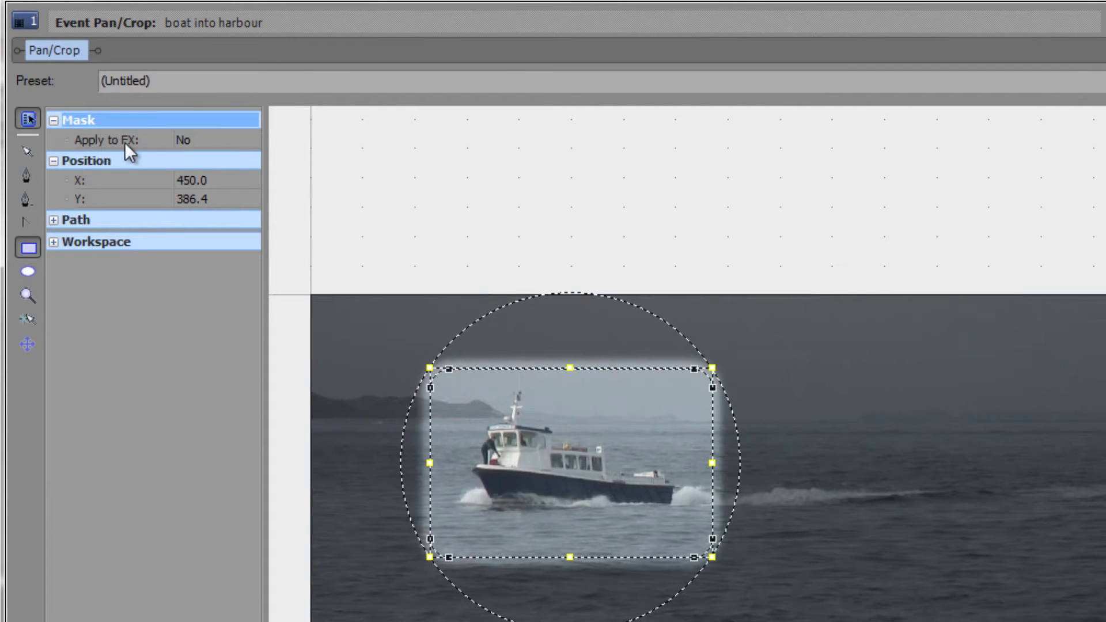
{"action": "left_click", "coordinate": [185, 143]}
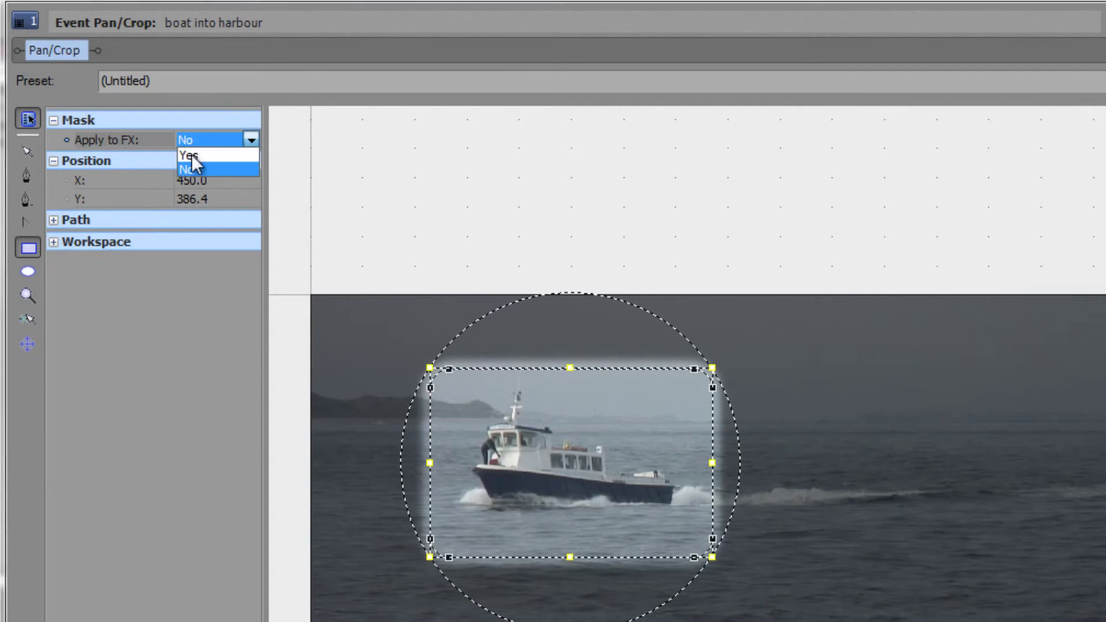
{"action": "left_click", "coordinate": [191, 154]}
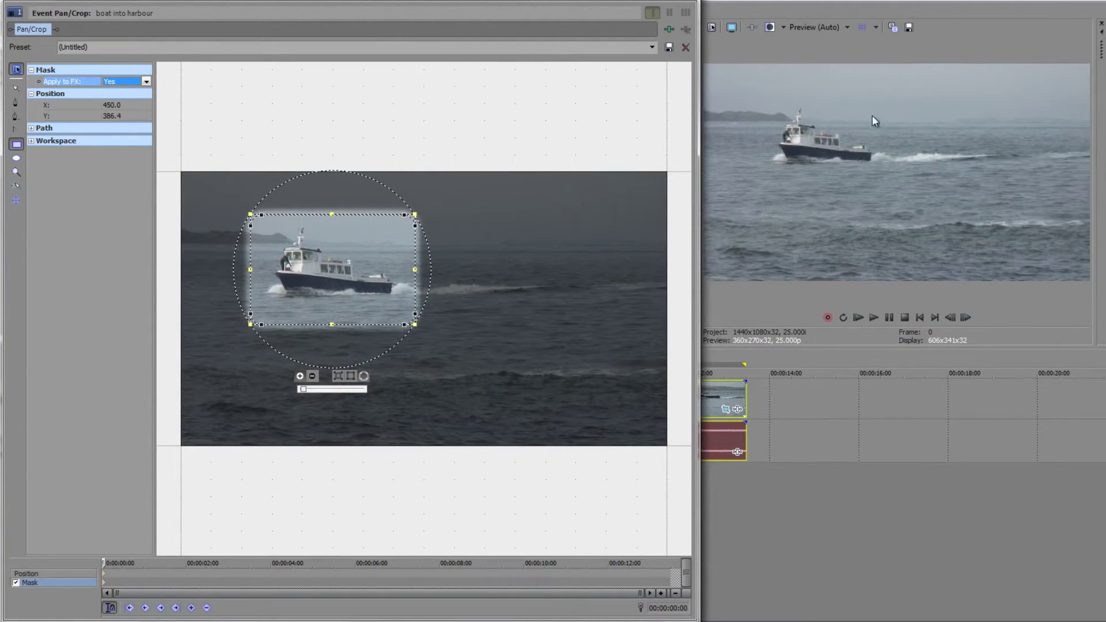
- Compare Apply to FX set to No, then return it to Yes
{"action": "left_click", "coordinate": [143, 81]}
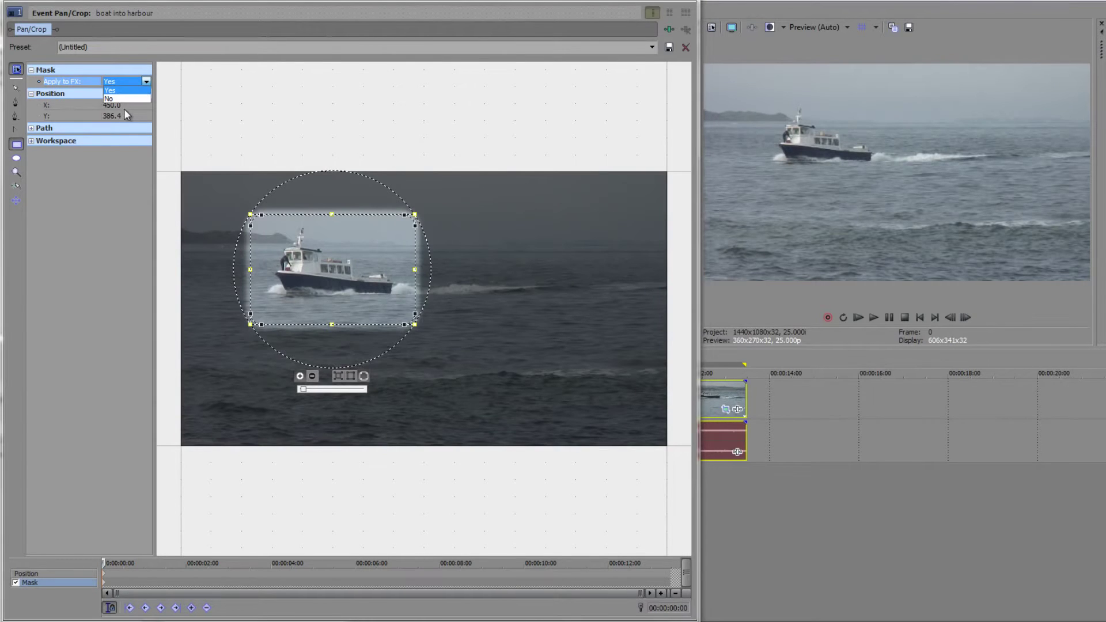
{"action": "left_click", "coordinate": [126, 99]}
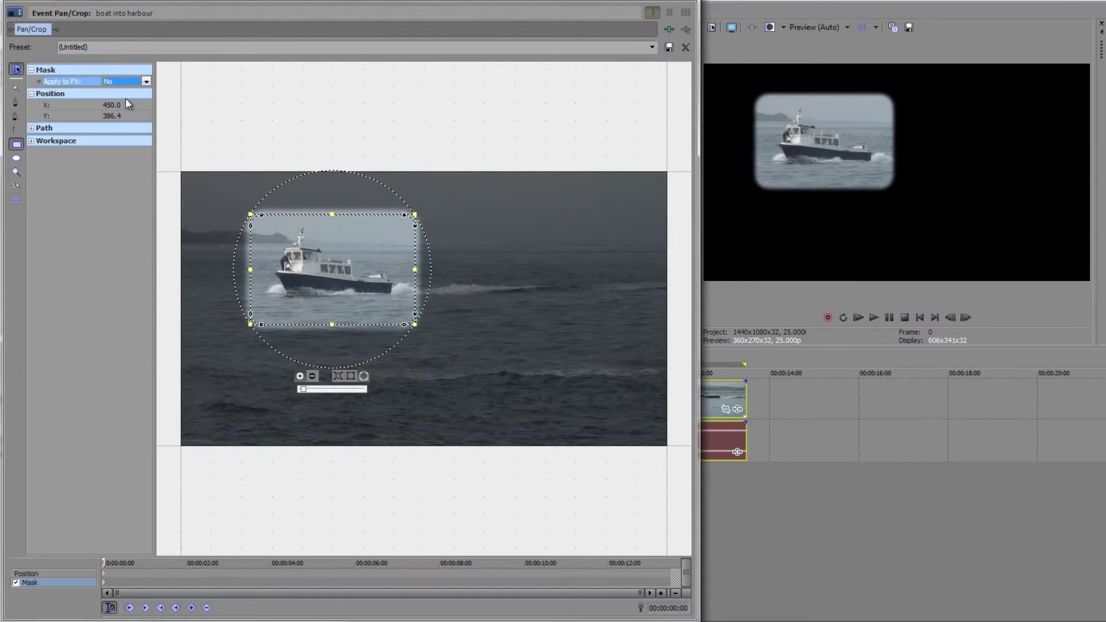
{"action": "left_click", "coordinate": [145, 82]}
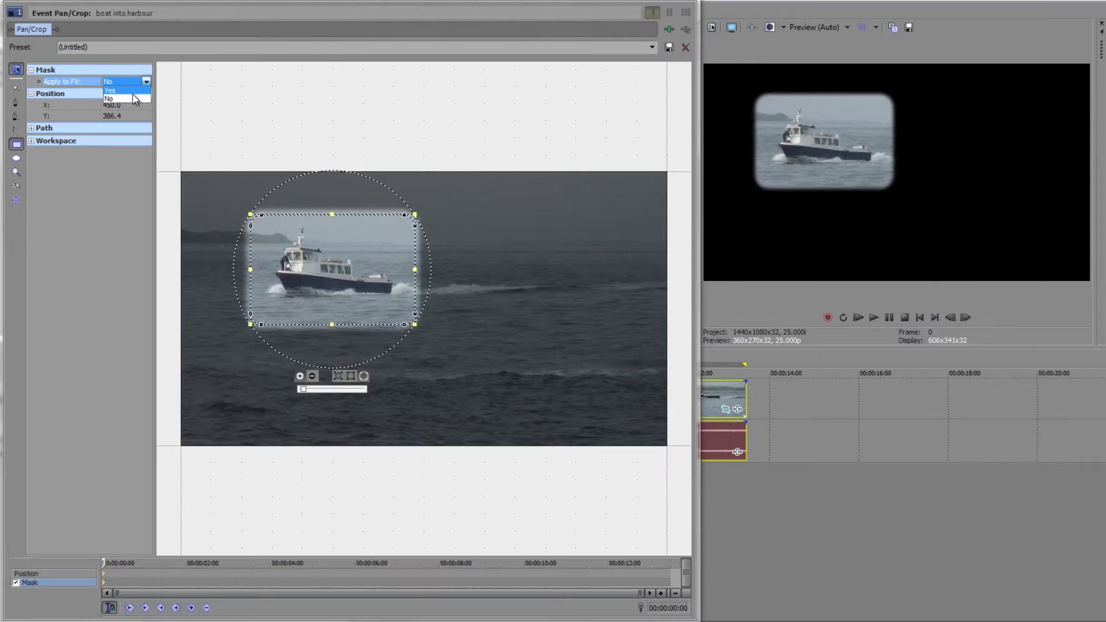
{"action": "left_click", "coordinate": [118, 91]}
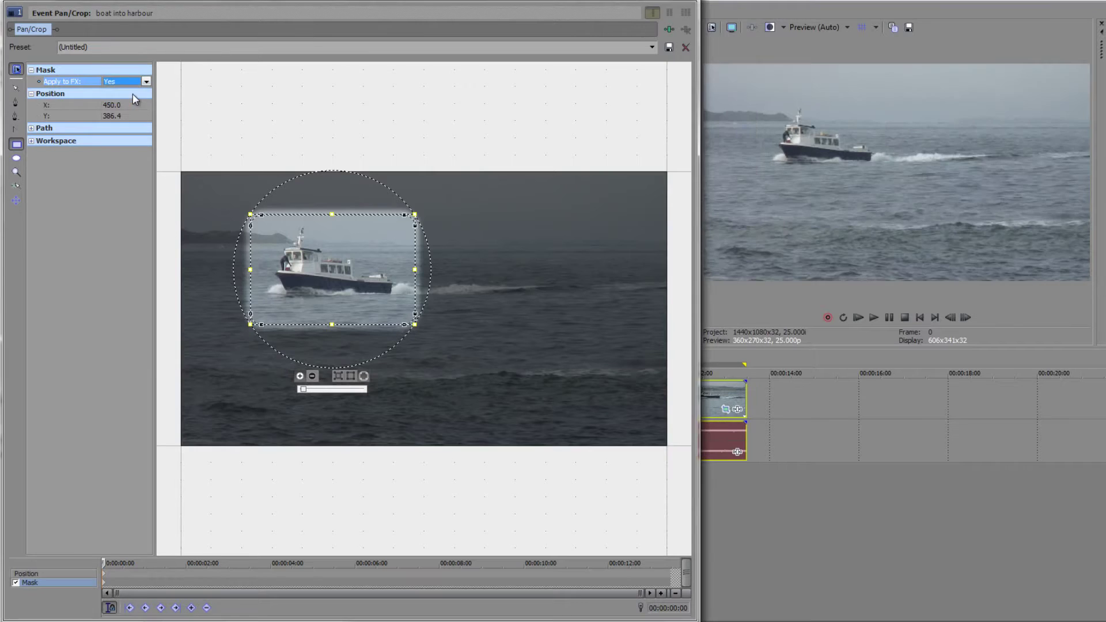
- Add Sony Pixelate from the Plug-In Chooser to the boat clip's chain after Pan/Crop
{"action": "left_click", "coordinate": [669, 29]}
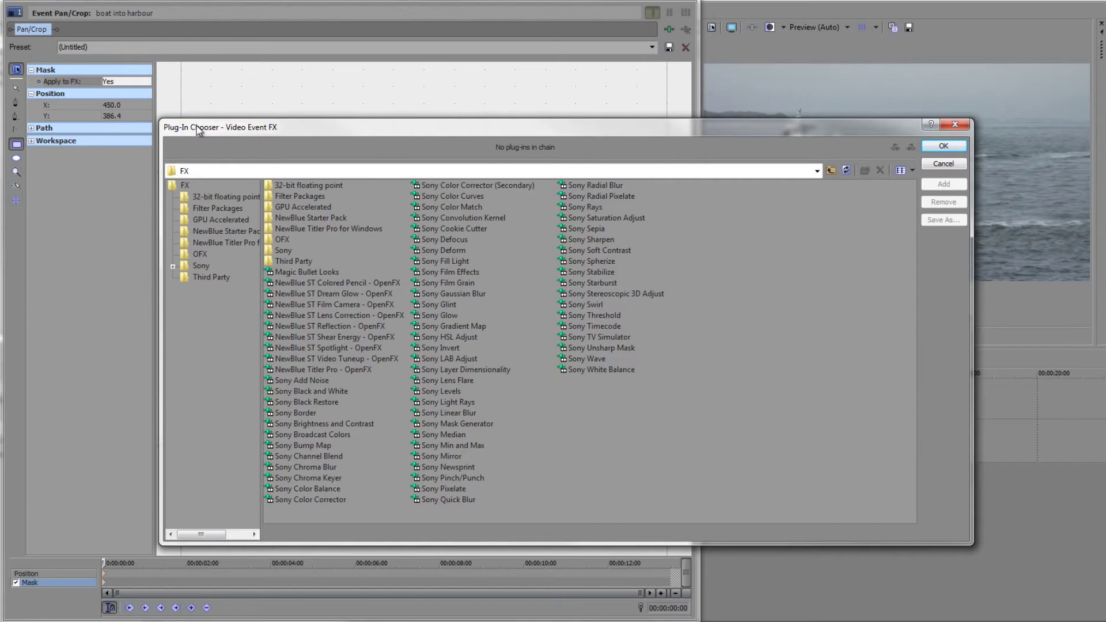
{"action": "left_click", "coordinate": [458, 488]}
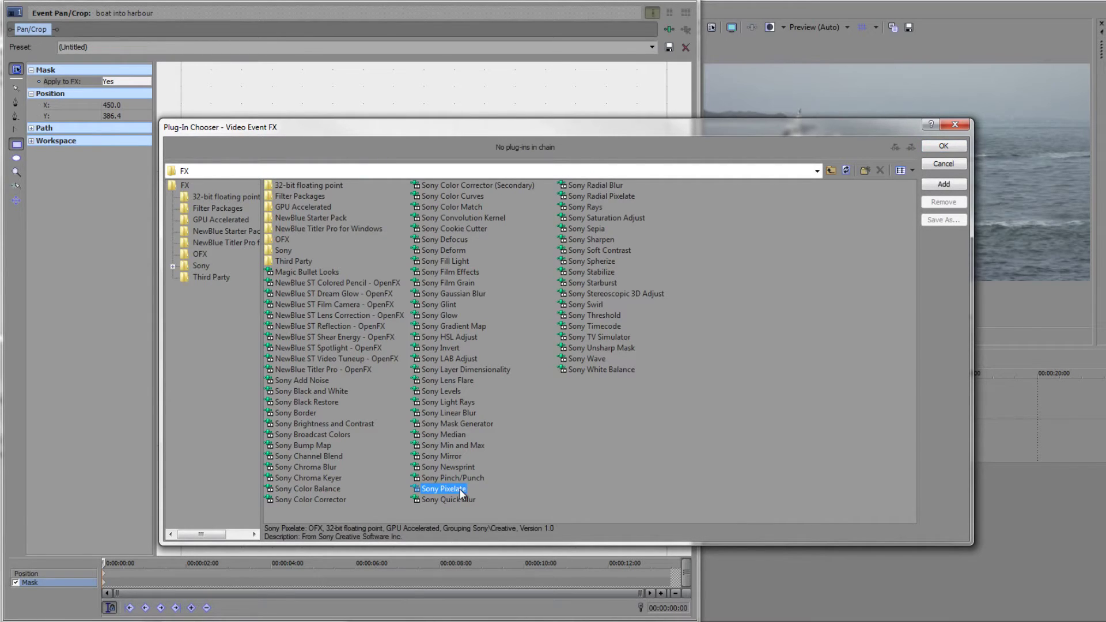
{"action": "double_click", "coordinate": [458, 489]}
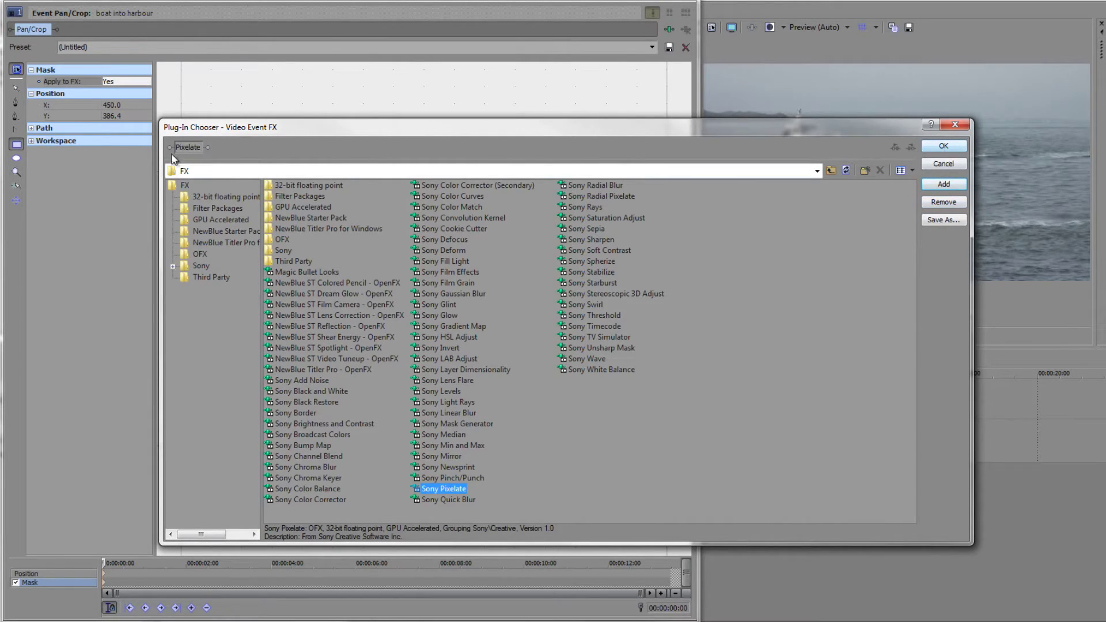
{"action": "left_click", "coordinate": [944, 146]}
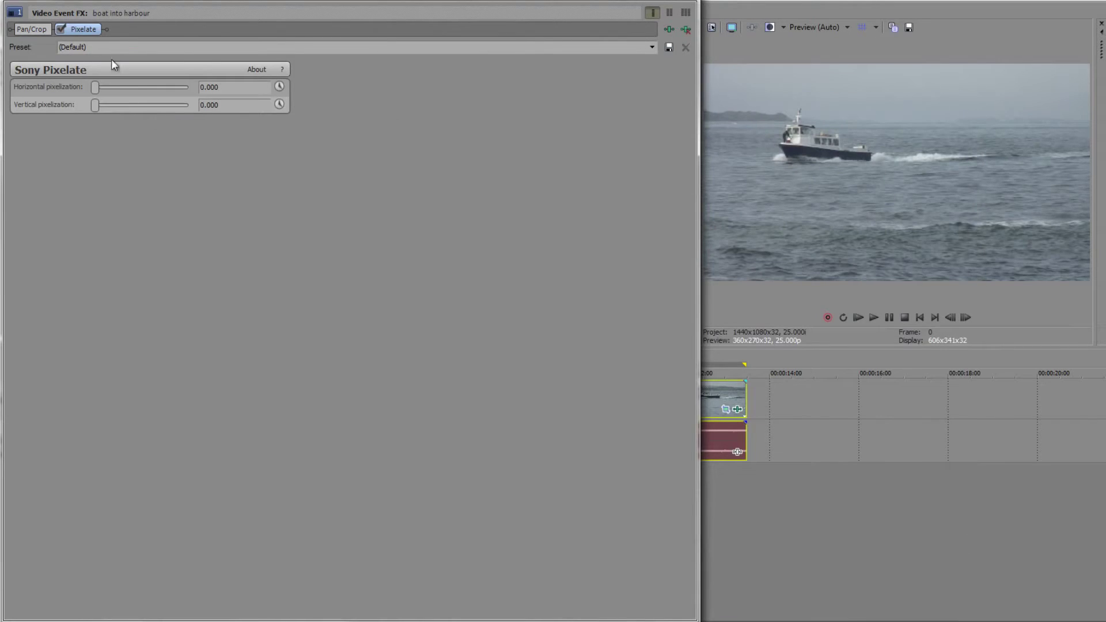
- Set Sony Pixelate's horizontal pixelization to 0.905 and vertical to 0.898
{"action": "left_click", "coordinate": [37, 30]}
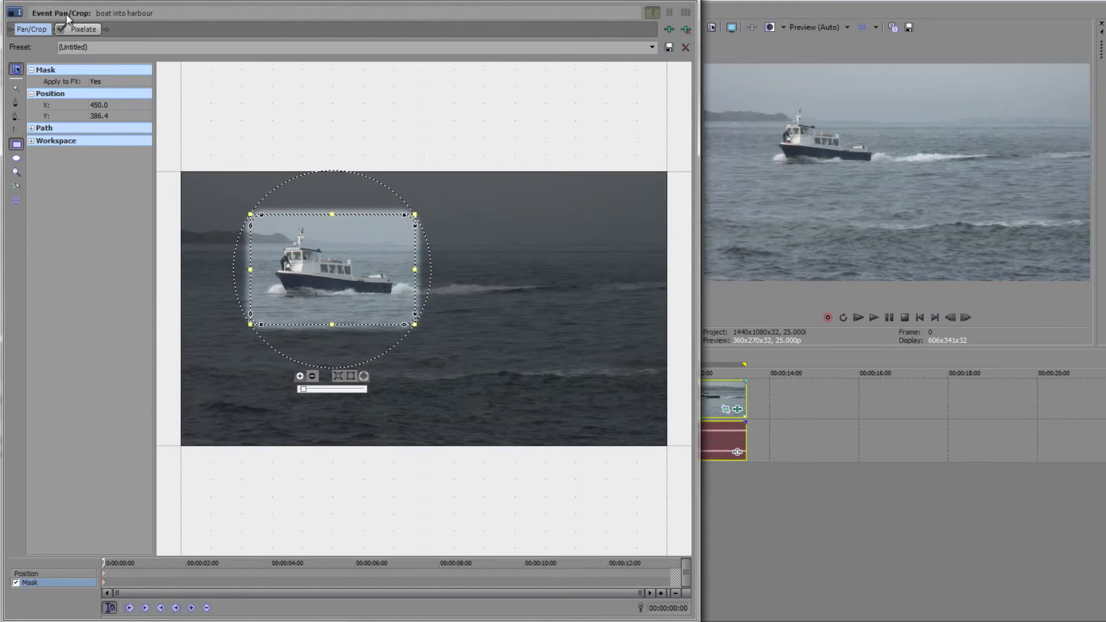
{"action": "left_click", "coordinate": [71, 29]}
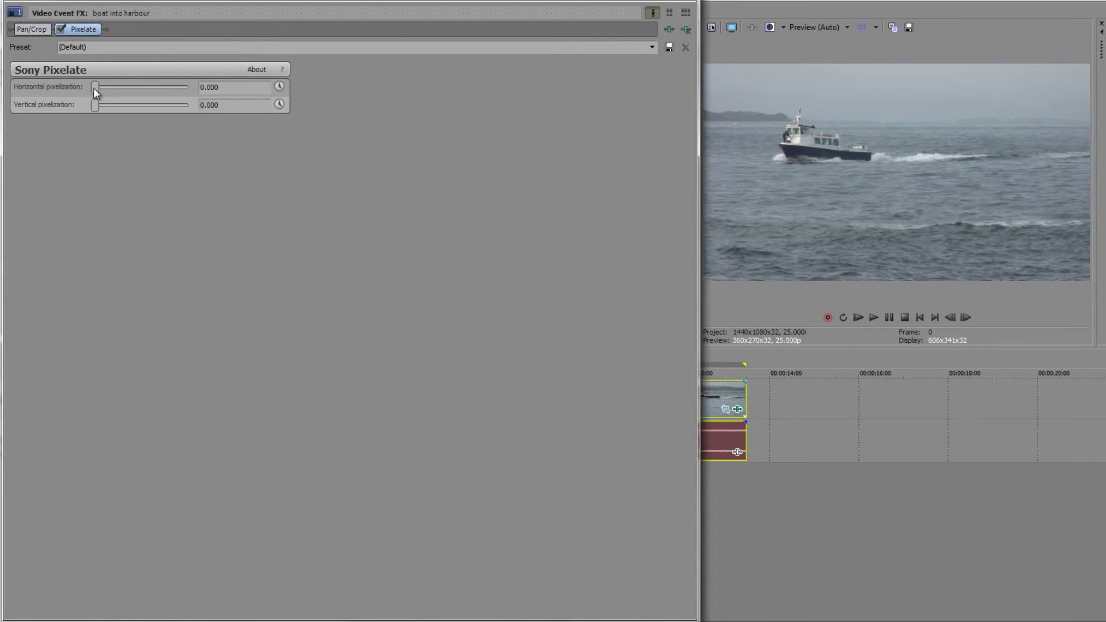
{"action": "left_click_drag", "start_coordinate": [95, 87], "coordinate": [181, 89]}
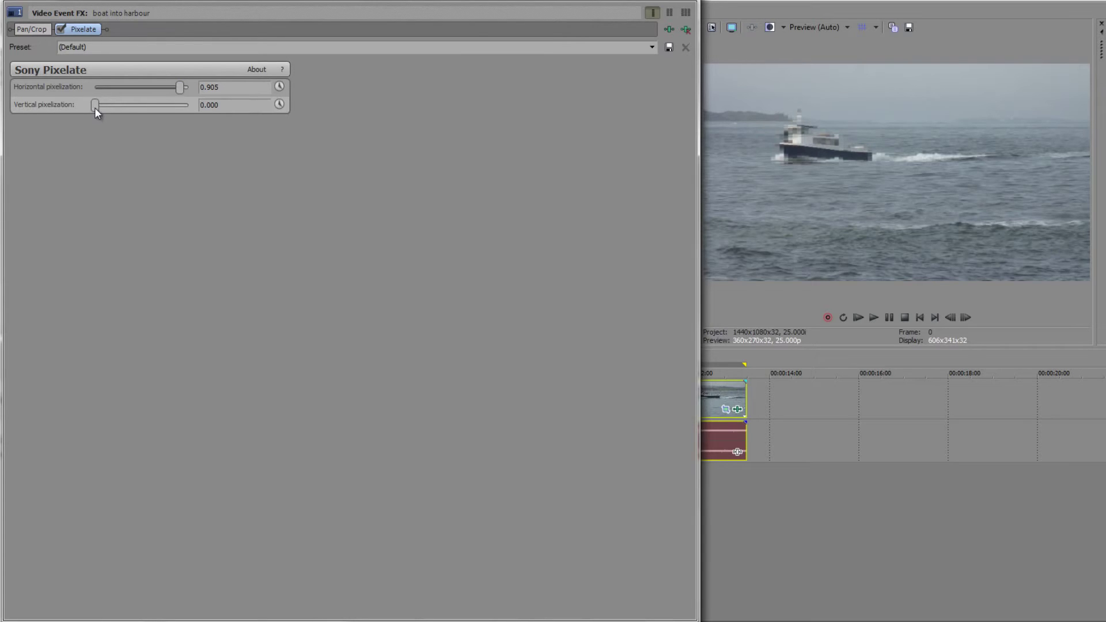
{"action": "left_click_drag", "start_coordinate": [94, 107], "coordinate": [180, 109]}
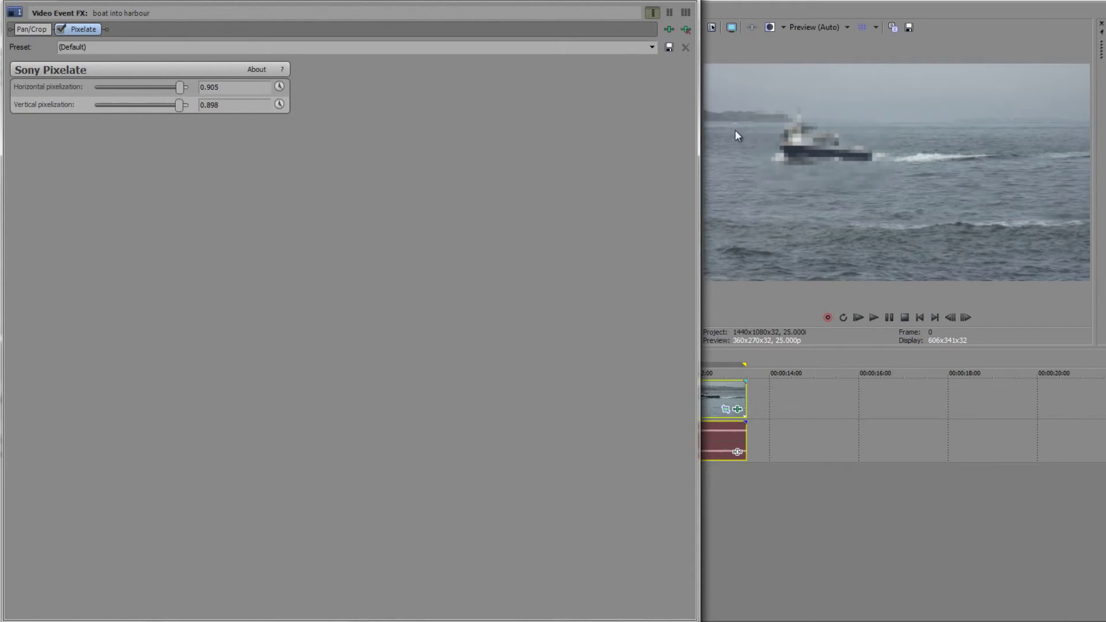
{"action": "left_click", "coordinate": [39, 32]}
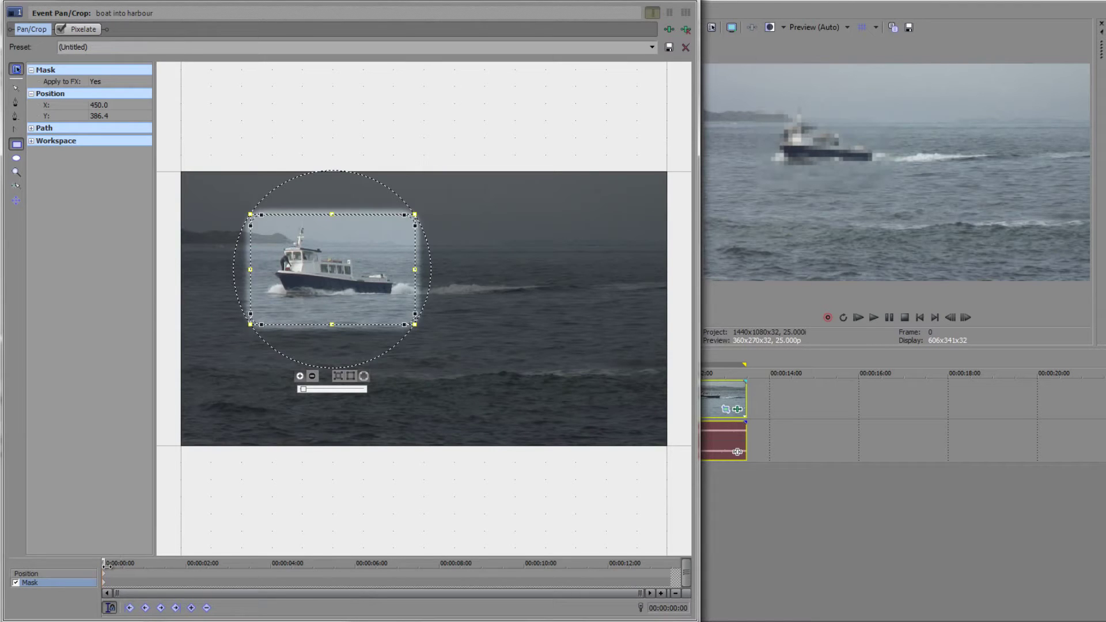
- Keyframe the mask shifted left onto the boat at three successively later points in the clip
{"action": "left_click_drag", "start_coordinate": [110, 567], "coordinate": [357, 604]}
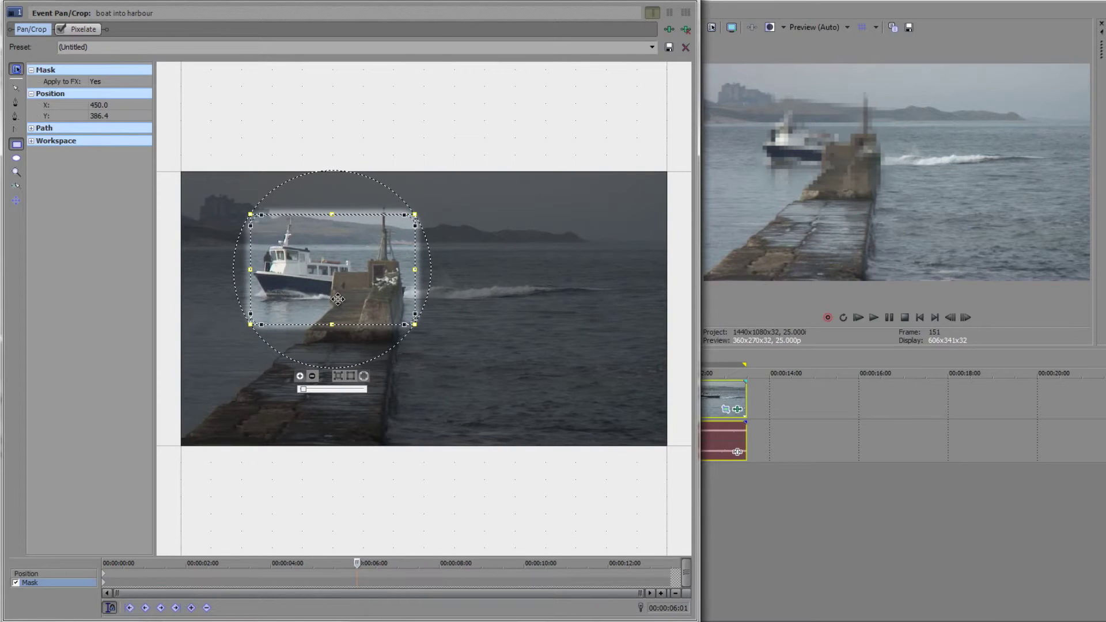
{"action": "left_click_drag", "start_coordinate": [338, 299], "coordinate": [326, 298]}
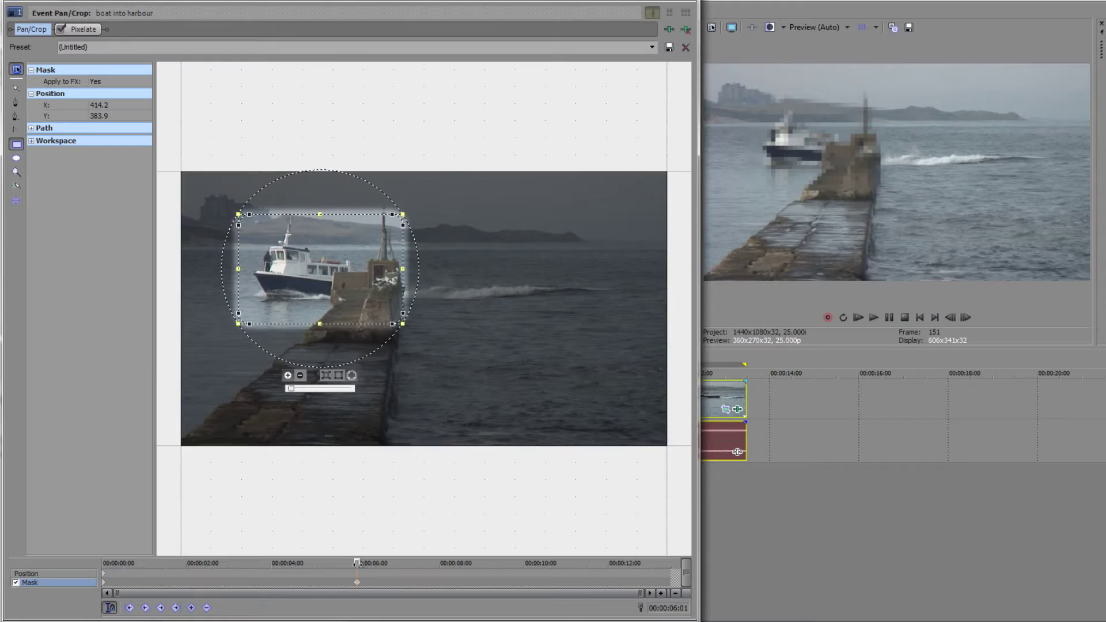
{"action": "left_click_drag", "start_coordinate": [357, 563], "coordinate": [429, 588]}
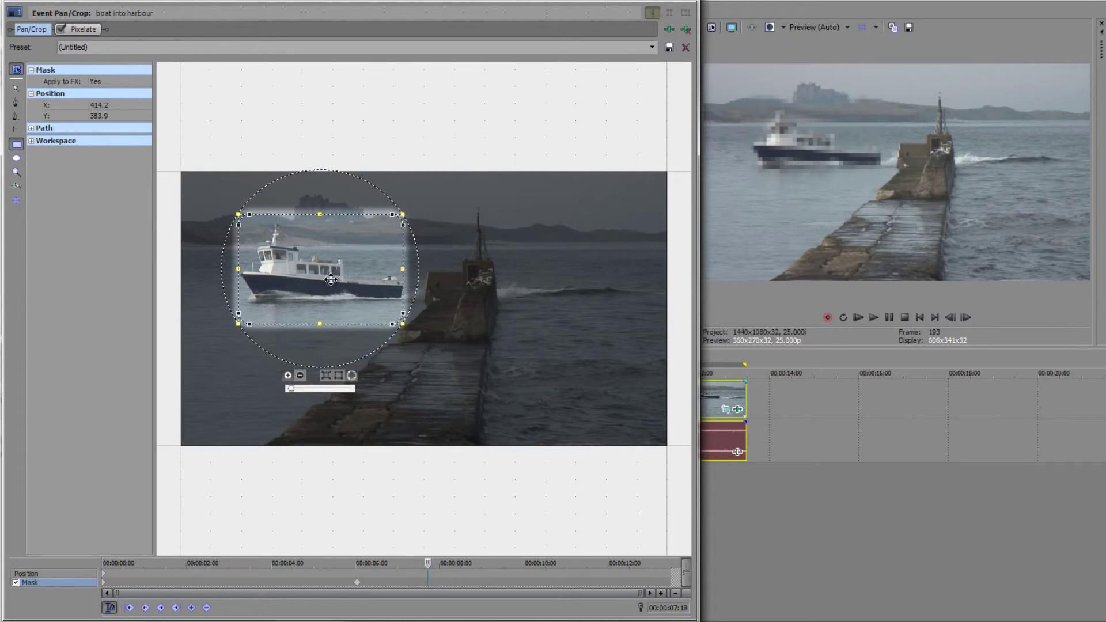
{"action": "left_click_drag", "start_coordinate": [331, 280], "coordinate": [312, 279]}
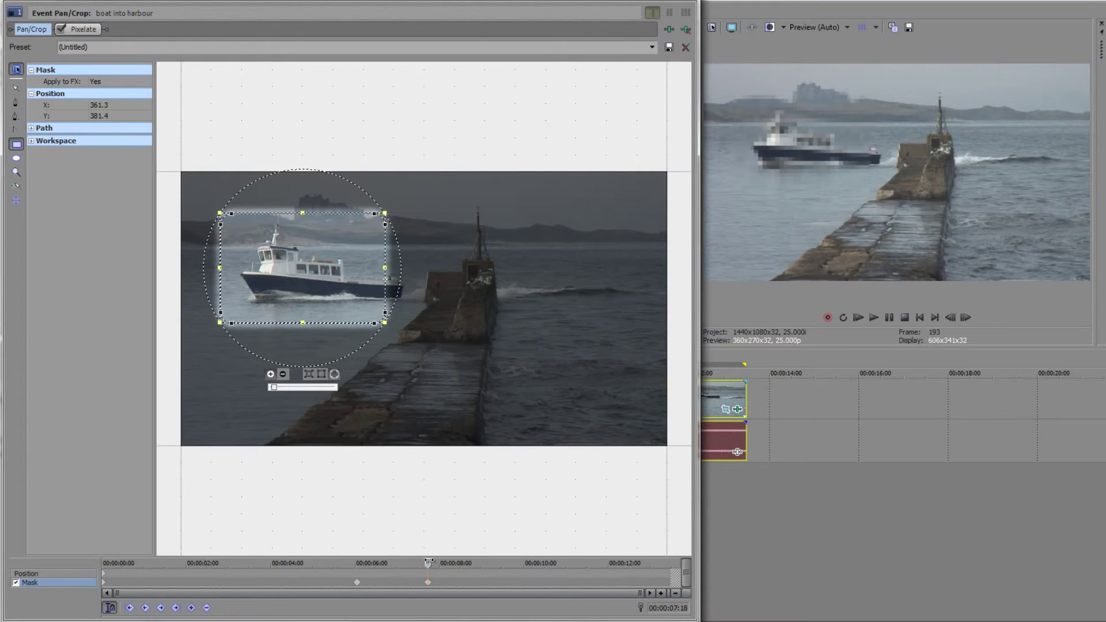
{"action": "left_click_drag", "start_coordinate": [390, 563], "coordinate": [513, 584]}
{"action": "left_click_drag", "start_coordinate": [281, 269], "coordinate": [274, 269]}
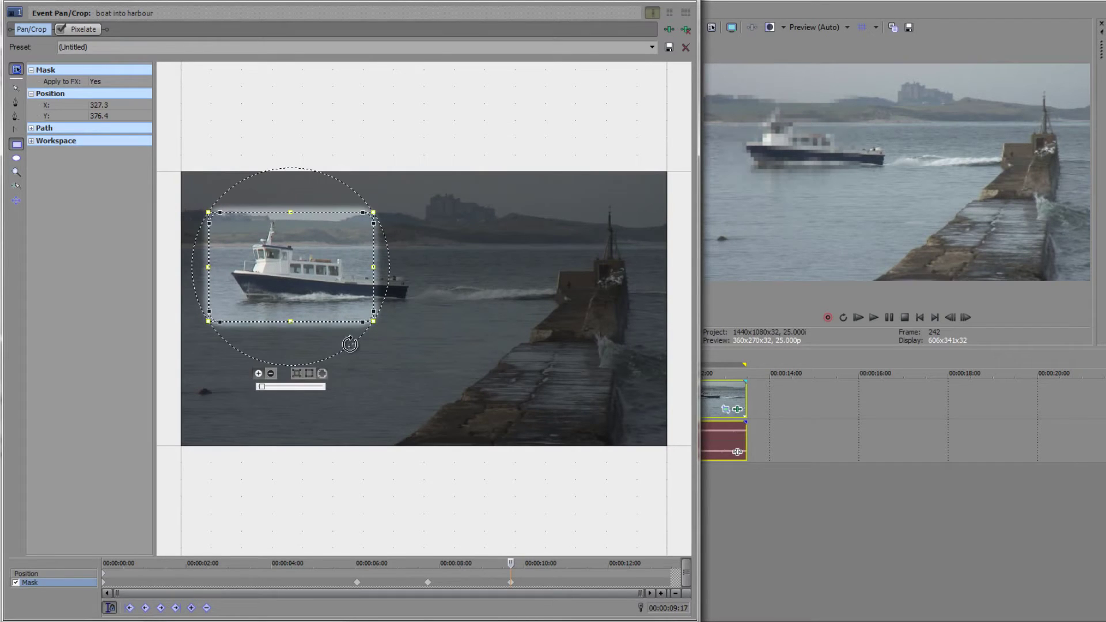
- Widen the mask's right edge at several earlier points so the whole boat stays covered
{"action": "left_click_drag", "start_coordinate": [382, 268], "coordinate": [469, 272]}
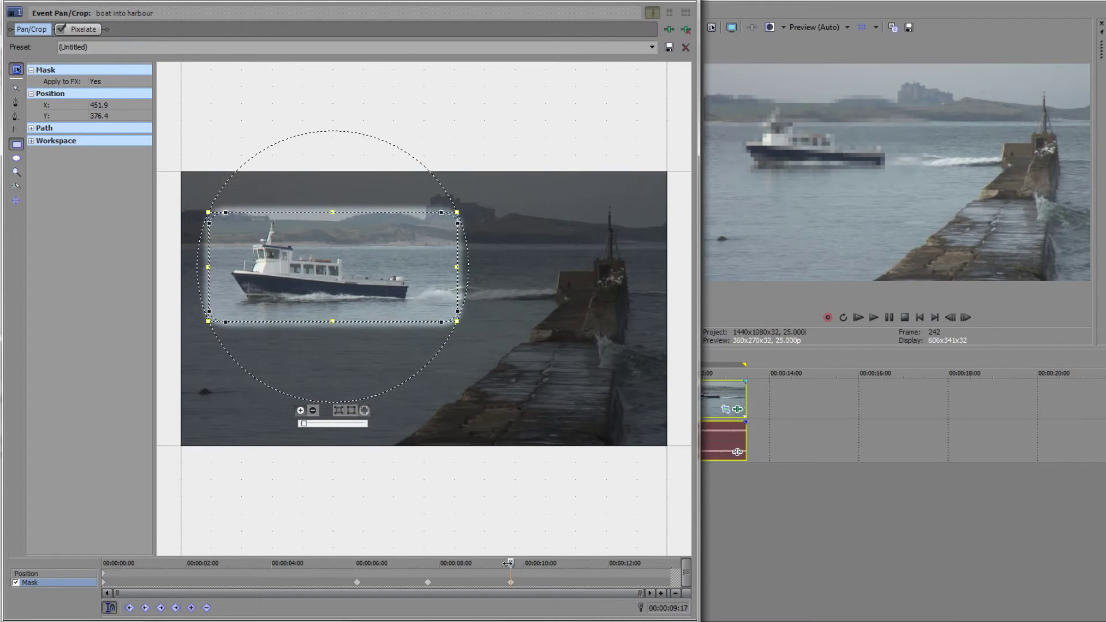
{"action": "left_click_drag", "start_coordinate": [508, 564], "coordinate": [428, 582]}
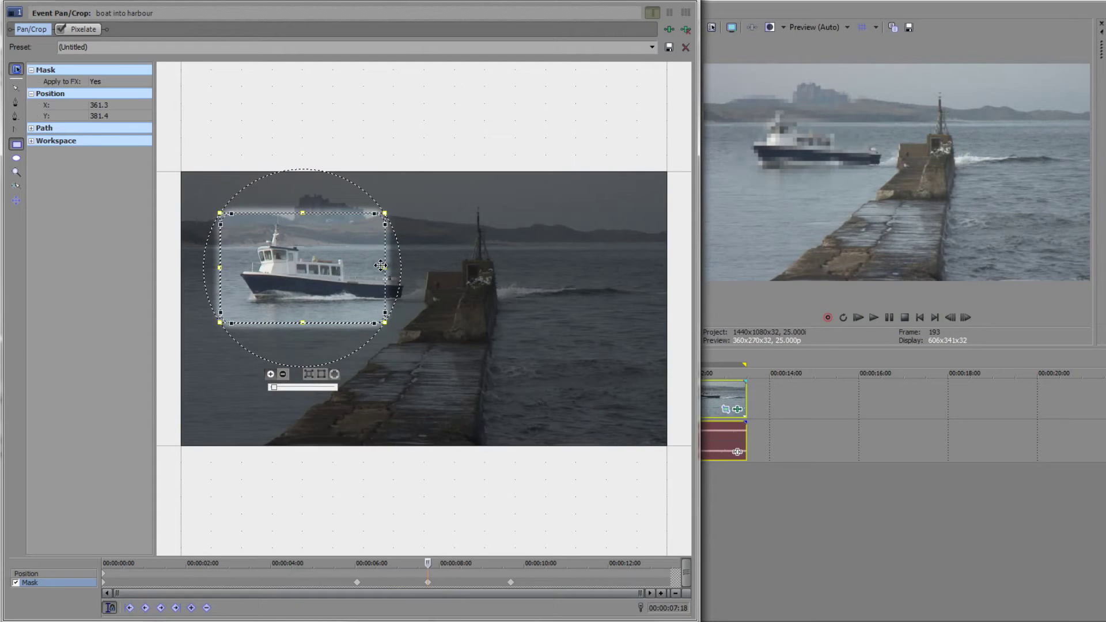
{"action": "left_click_drag", "start_coordinate": [406, 271], "coordinate": [447, 271]}
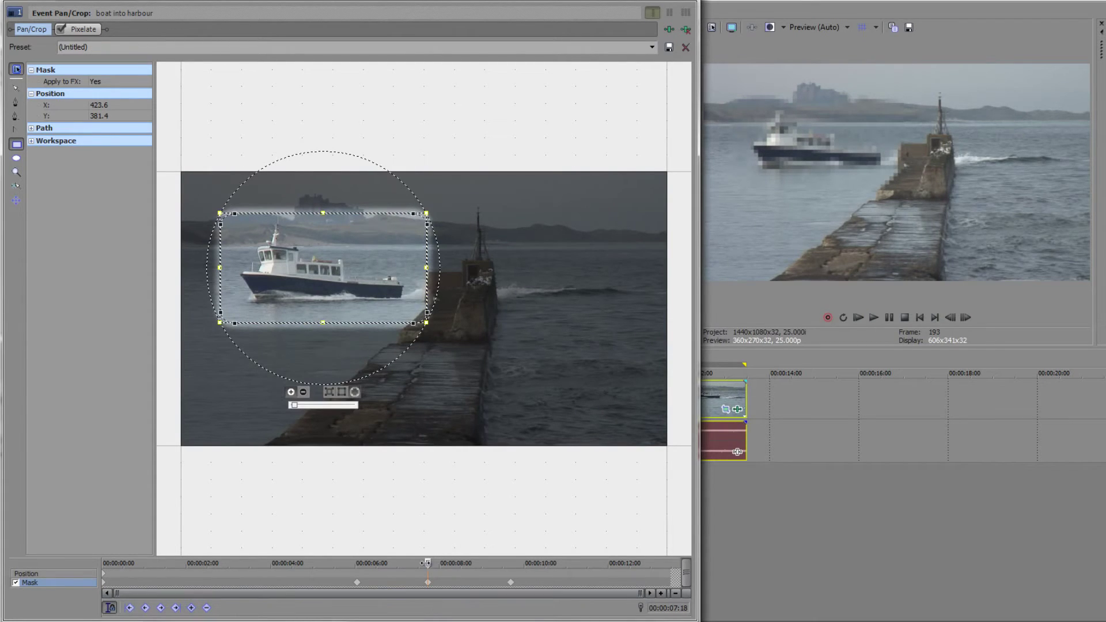
{"action": "left_click_drag", "start_coordinate": [426, 563], "coordinate": [356, 571]}
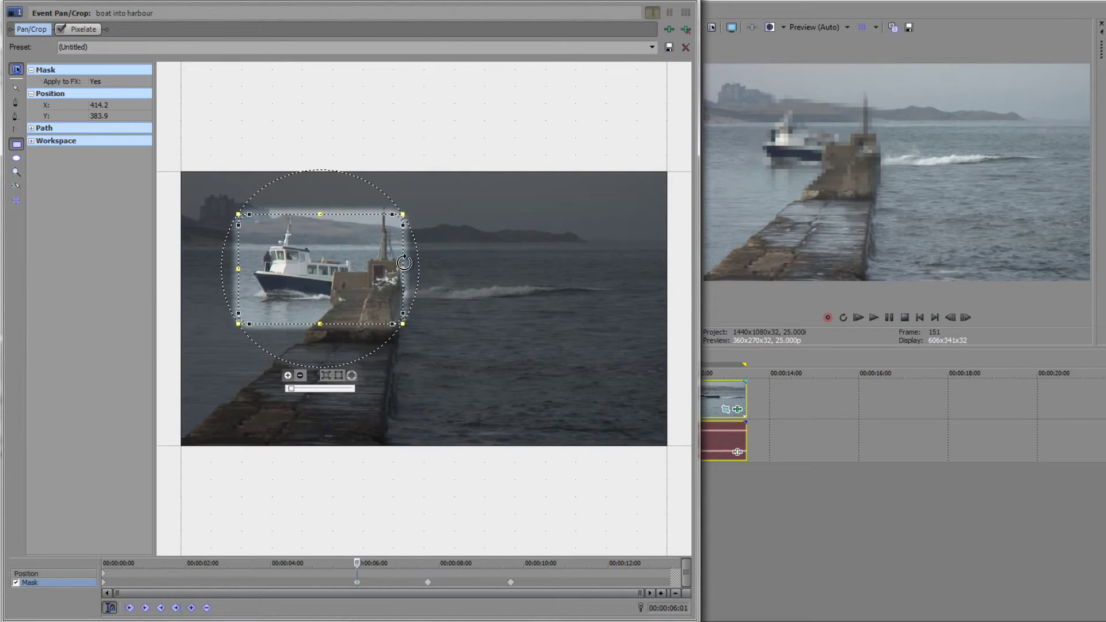
{"action": "left_click_drag", "start_coordinate": [410, 269], "coordinate": [427, 269]}
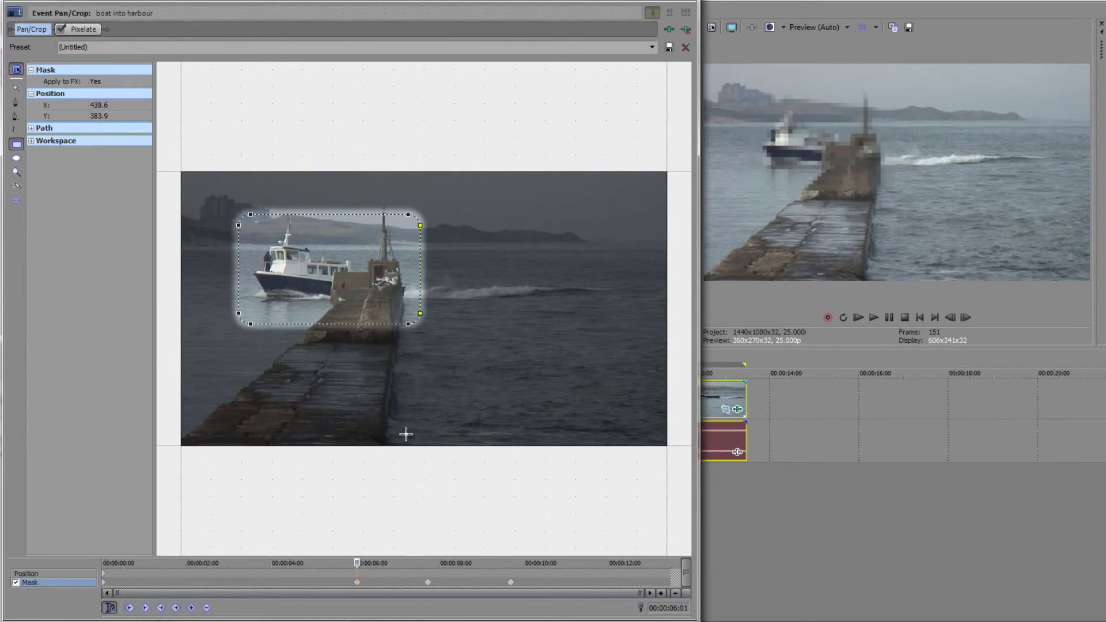
{"action": "left_click_drag", "start_coordinate": [357, 563], "coordinate": [651, 583]}
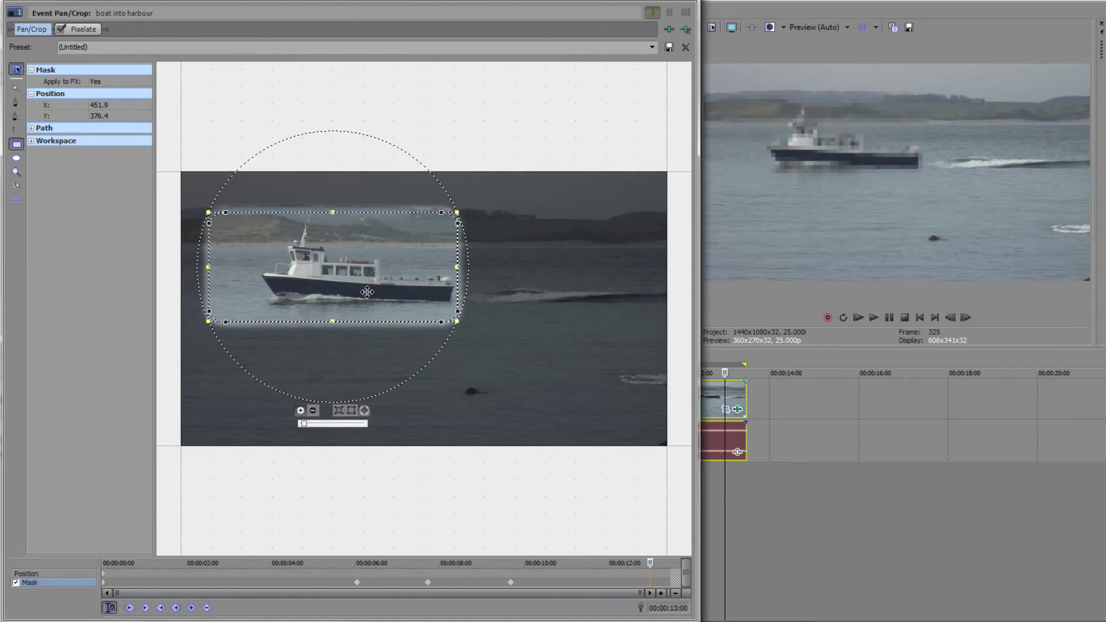
- Nudge the mask right onto the boat near 00:00:13:00 and scrub to check other frames
{"action": "left_click_drag", "start_coordinate": [374, 292], "coordinate": [389, 293]}
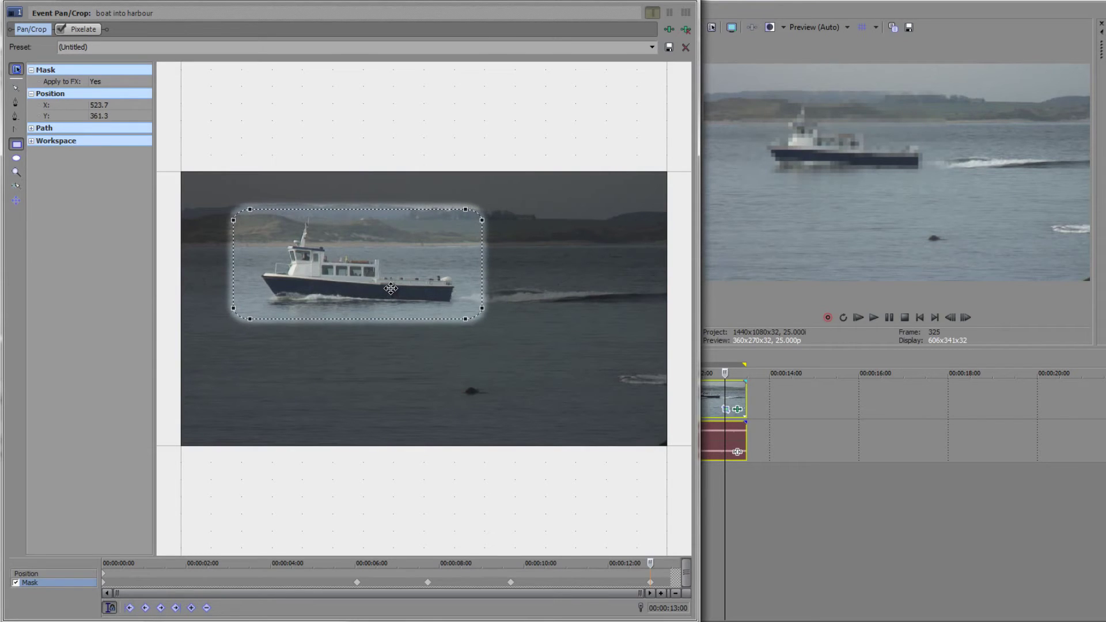
{"action": "left_click_drag", "start_coordinate": [391, 288], "coordinate": [392, 287]}
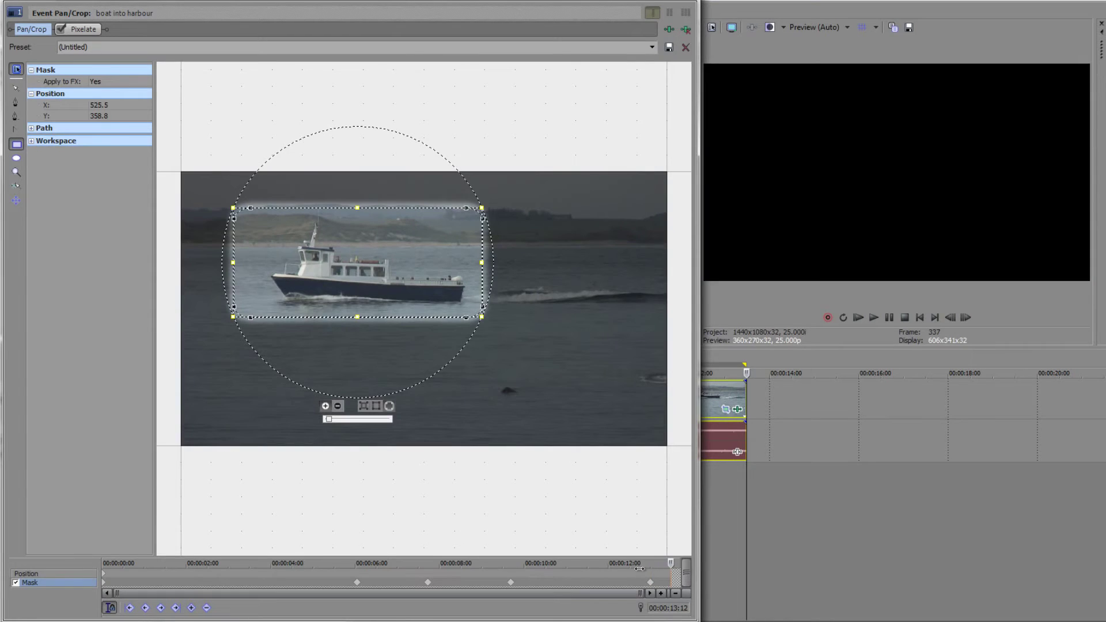
{"action": "left_click", "coordinate": [624, 565]}
{"action": "left_click_drag", "start_coordinate": [598, 573], "coordinate": [389, 576]}
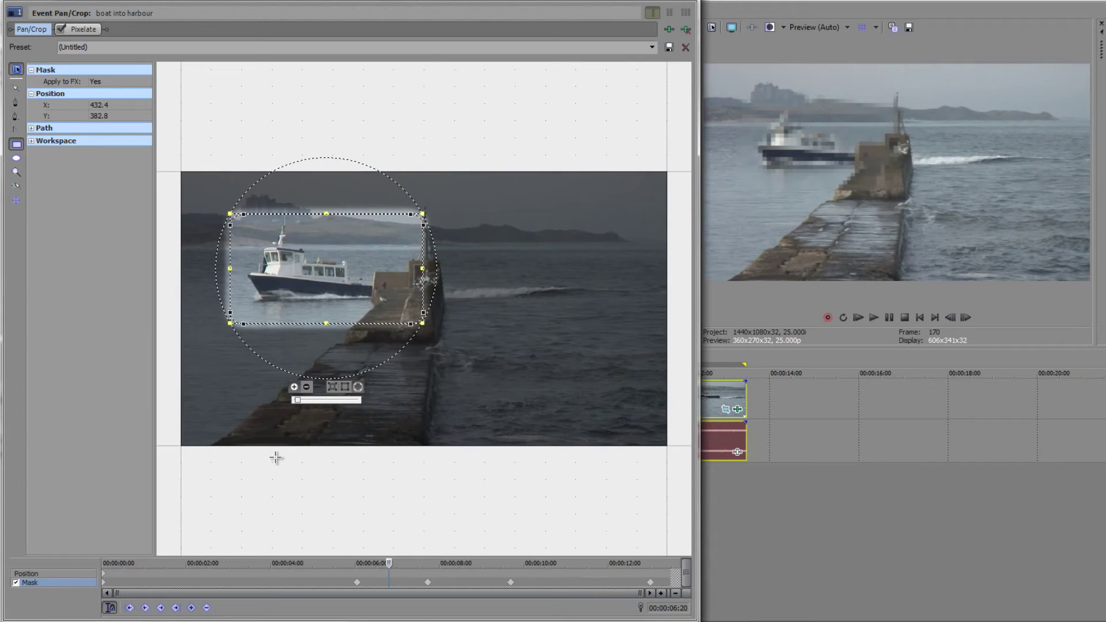
{"action": "left_click", "coordinate": [715, 397]}
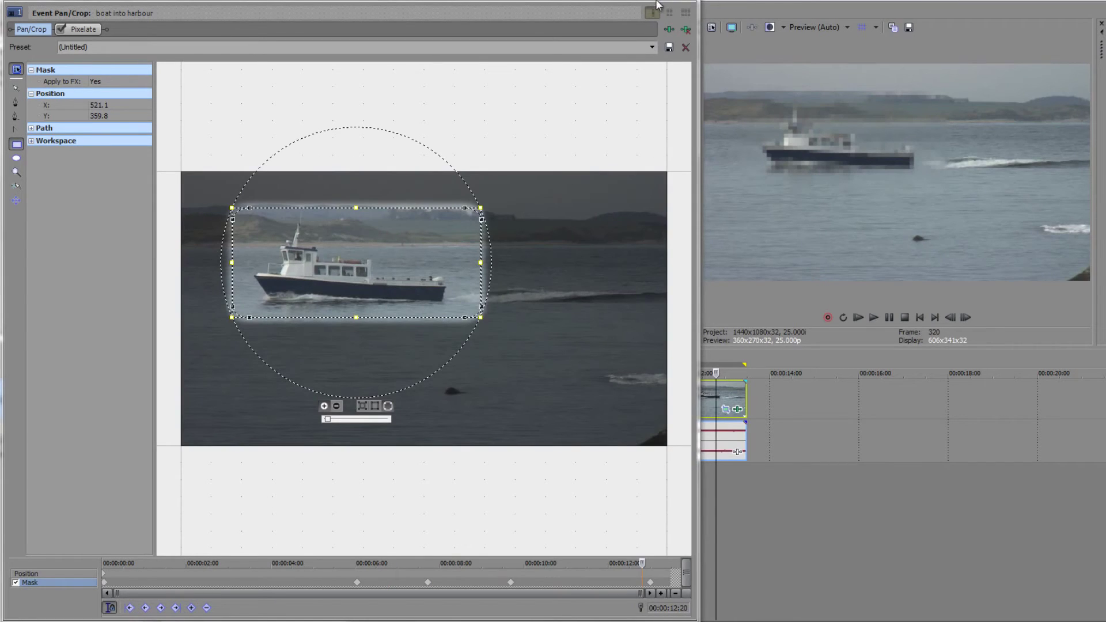
{"action": "left_click", "coordinate": [692, 3]}
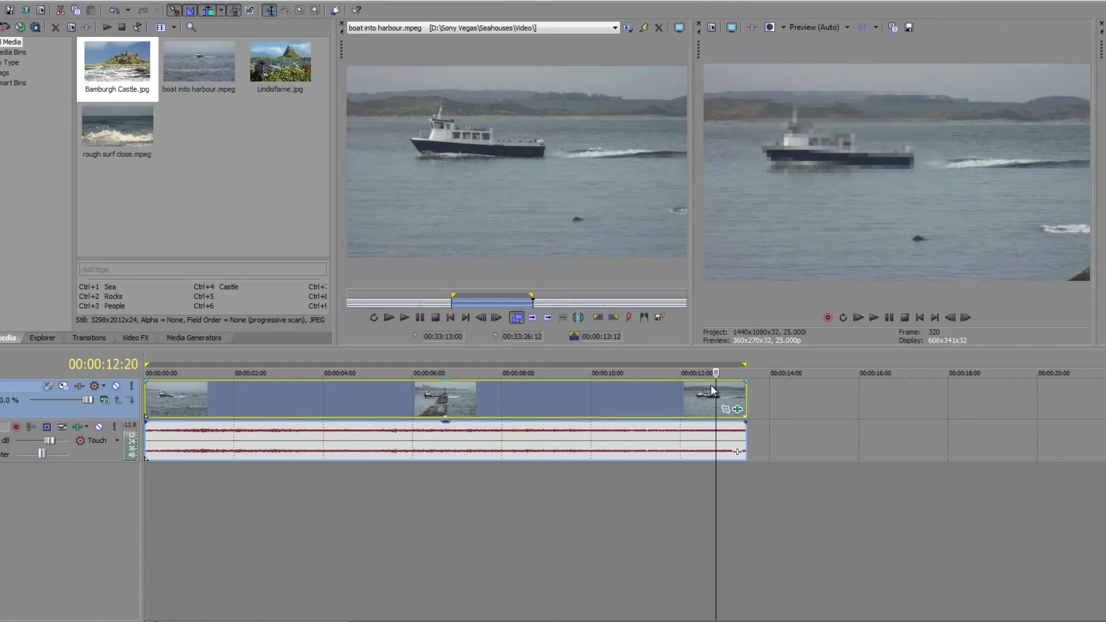
{"action": "key", "text": "Home"}
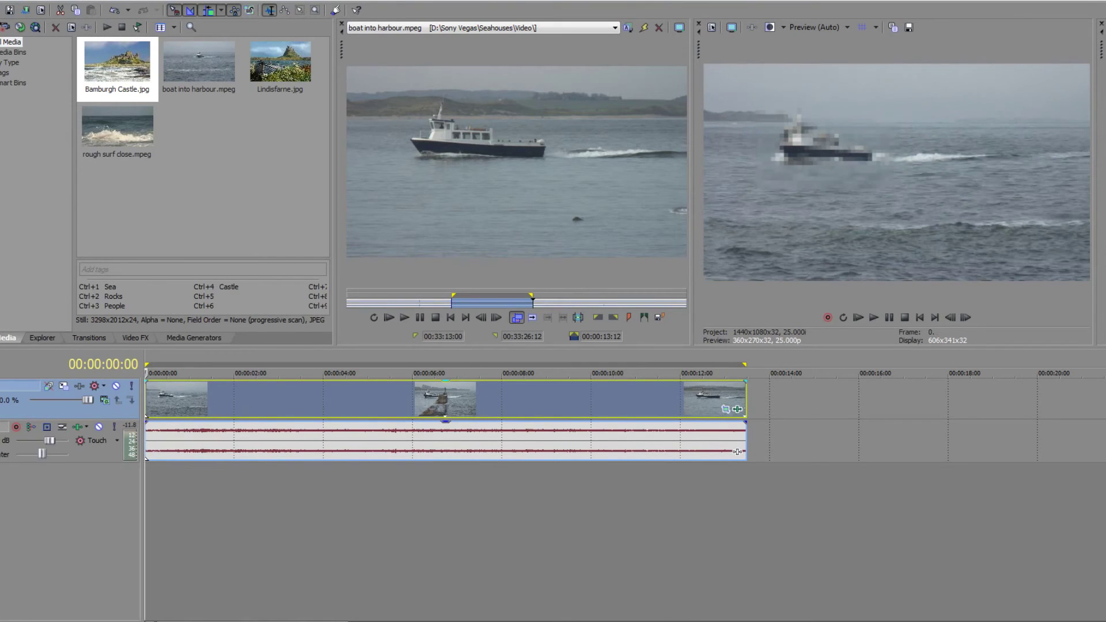
{"action": "key", "text": "space"}
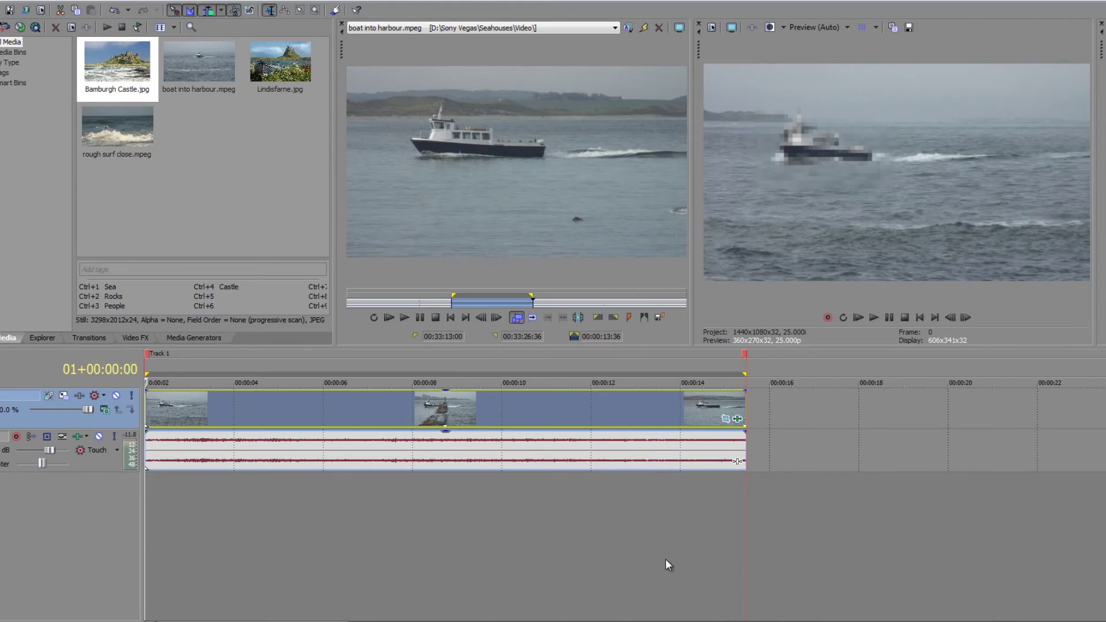
- Reopen the boat clip's Event Pan/Crop with the Position row selected and the workspace zoomed out
{"action": "left_click", "coordinate": [725, 423]}
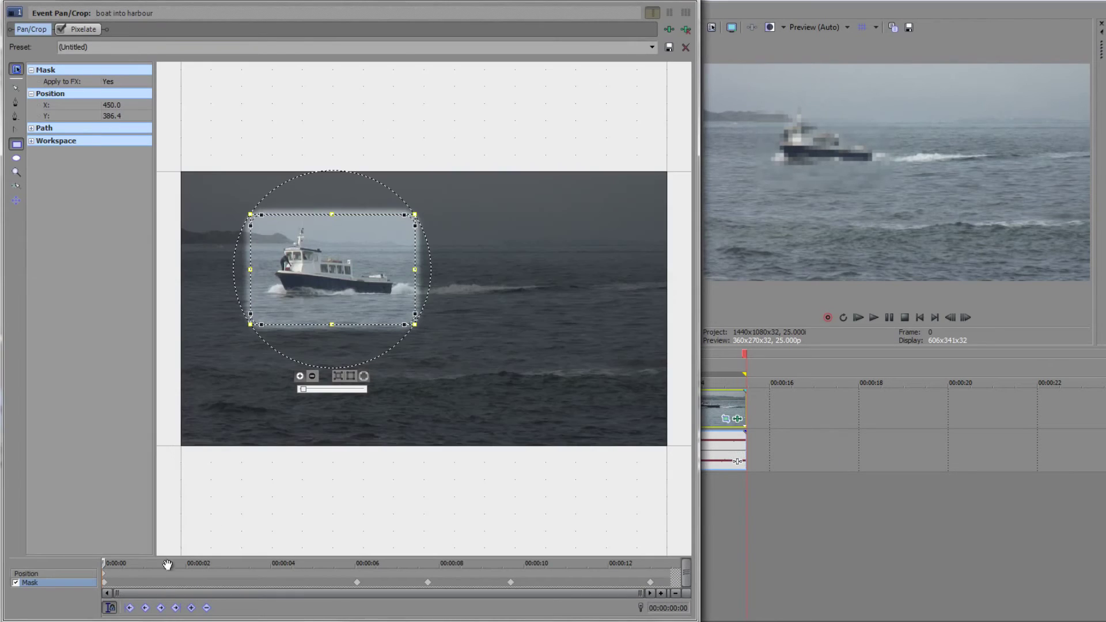
{"action": "left_click", "coordinate": [64, 574]}
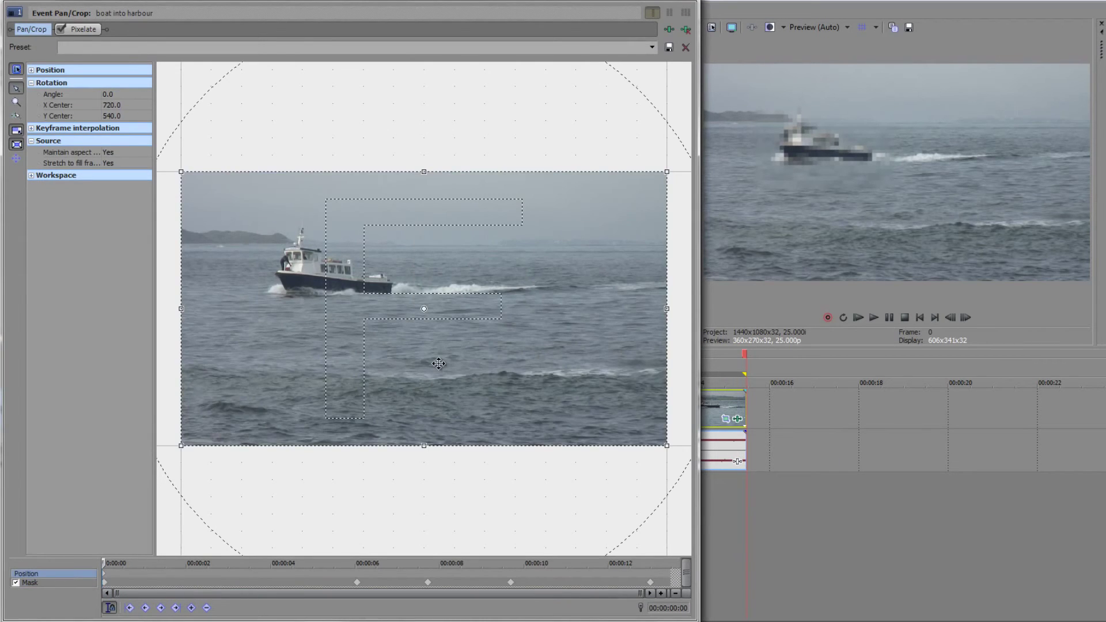
{"action": "scroll", "coordinate": [438, 364], "scroll_direction": "down", "scroll_amount": 4}
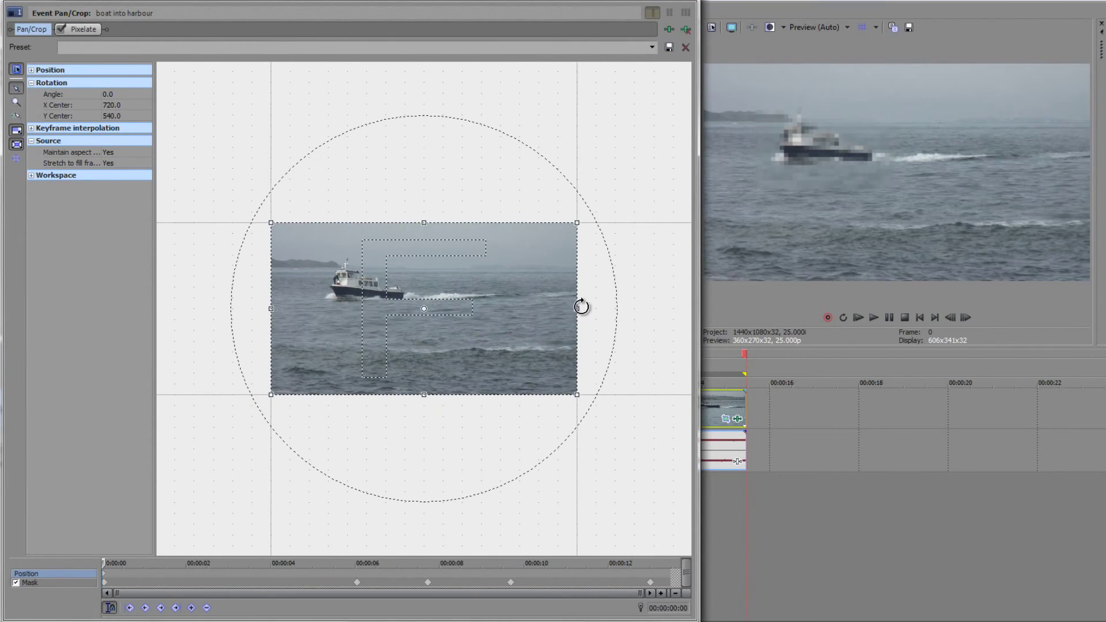
- Resize and move the crop frame so it nearly matches the full picture, centred at 708, 532
{"action": "left_click_drag", "start_coordinate": [579, 224], "coordinate": [551, 263]}
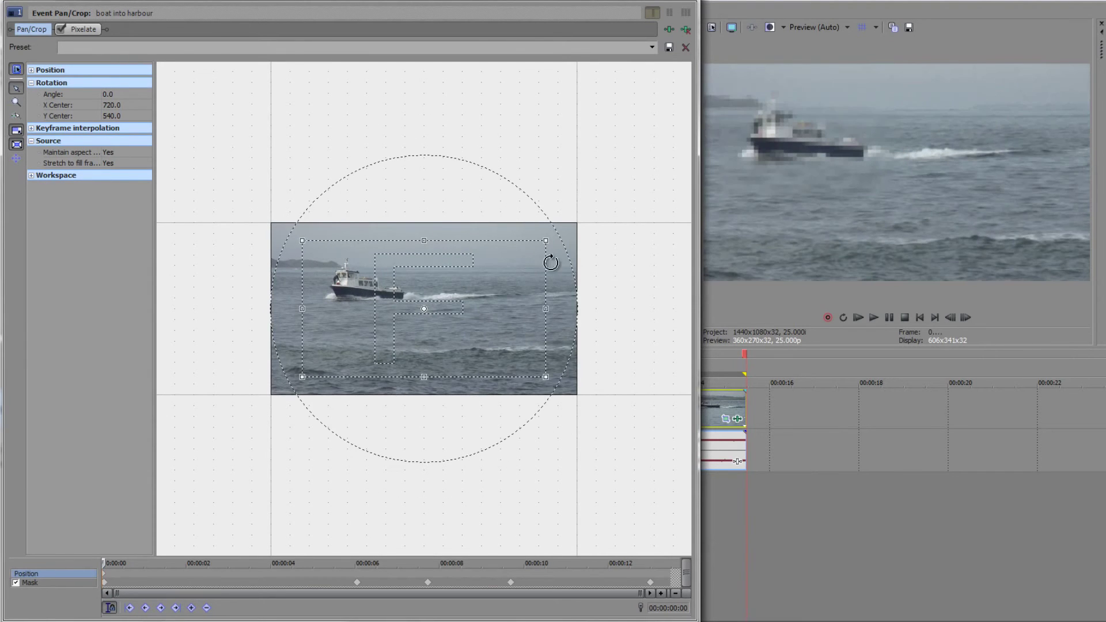
{"action": "mouse_move", "coordinate": [541, 309]}
{"action": "left_mouse_down"}
{"action": "mouse_move", "coordinate": [501, 311]}
{"action": "mouse_move", "coordinate": [578, 306]}
{"action": "mouse_move", "coordinate": [486, 311]}
{"action": "mouse_move", "coordinate": [546, 310]}
{"action": "mouse_move", "coordinate": [527, 310]}
{"action": "left_mouse_up"}
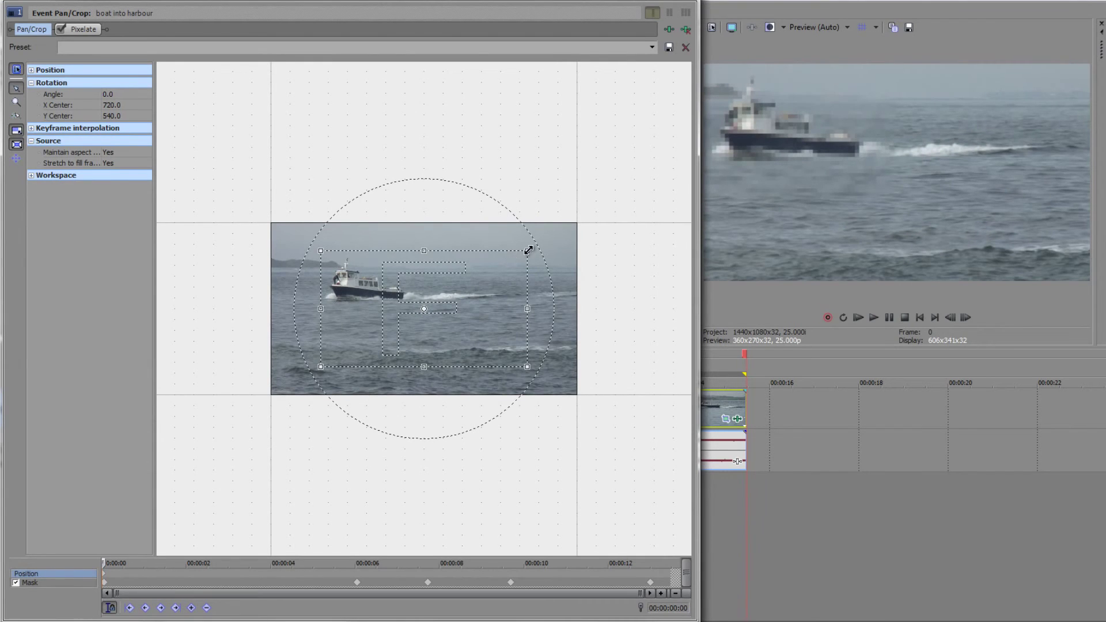
{"action": "left_click_drag", "start_coordinate": [529, 249], "coordinate": [529, 249]}
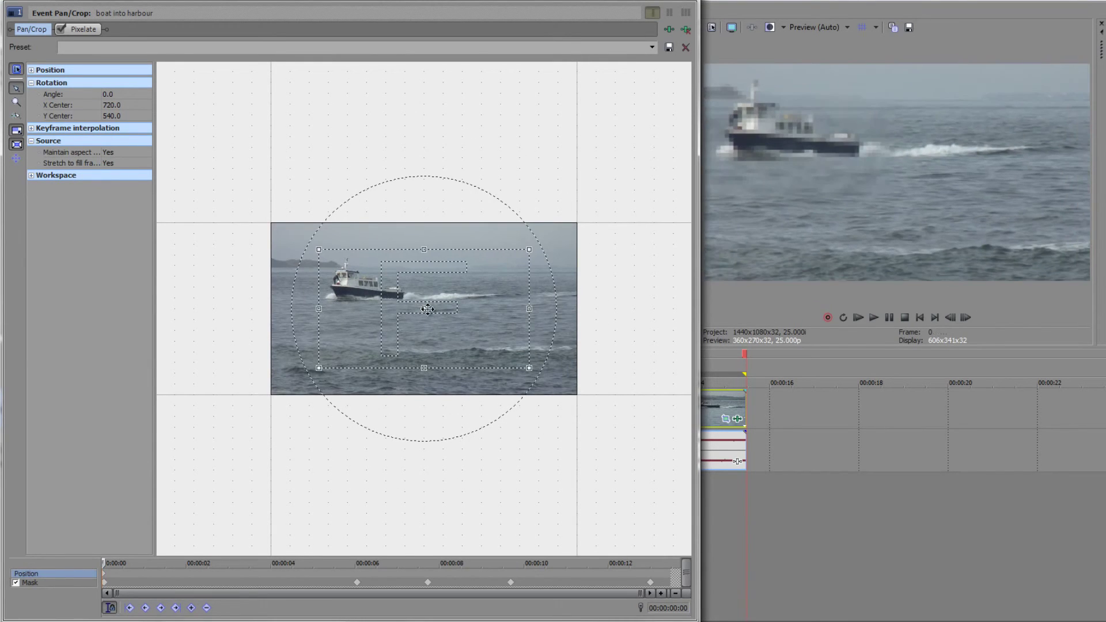
{"action": "left_click_drag", "start_coordinate": [473, 306], "coordinate": [632, 320]}
{"action": "left_click_drag", "start_coordinate": [412, 235], "coordinate": [428, 272]}
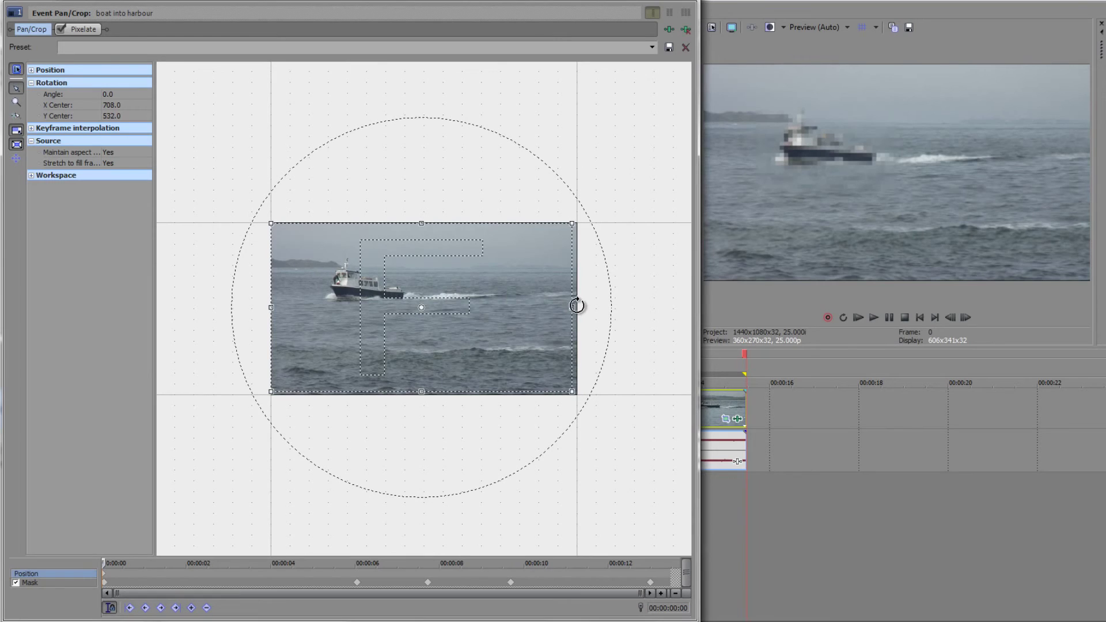
- Narrow the crop frame from its sides to start zooming in on the boat
{"action": "left_click_drag", "start_coordinate": [574, 306], "coordinate": [580, 306]}
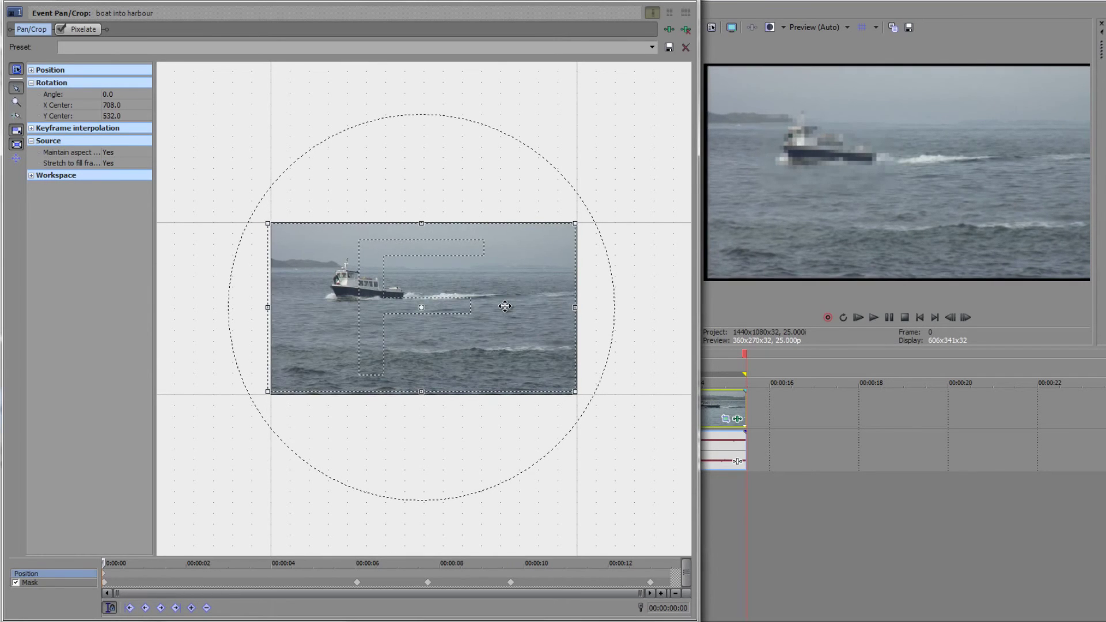
{"action": "left_click_drag", "start_coordinate": [509, 306], "coordinate": [506, 306]}
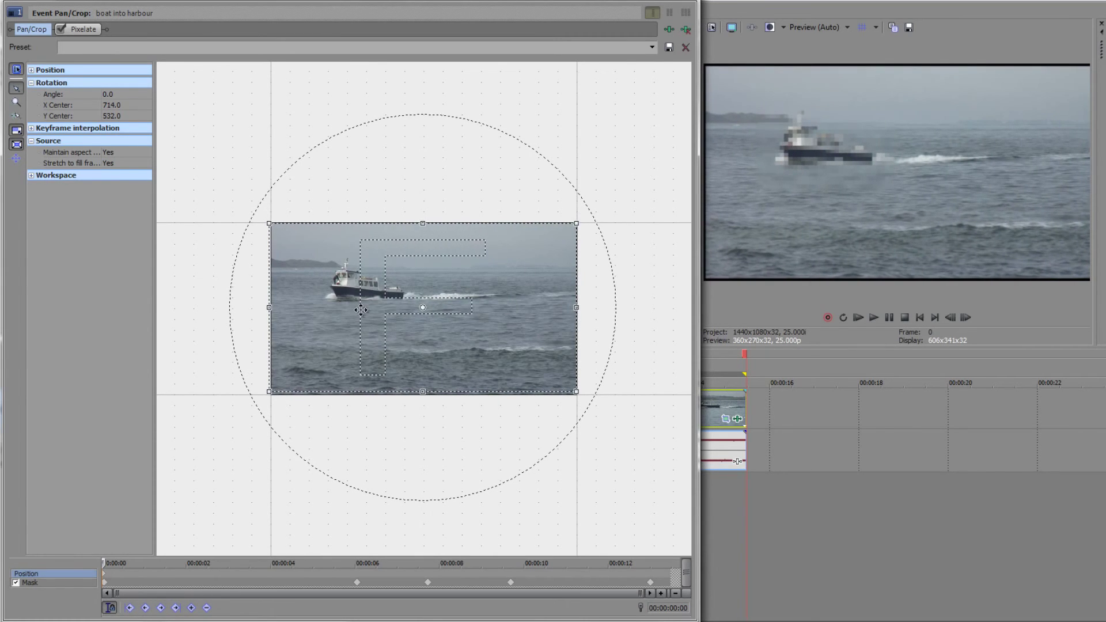
{"action": "left_click_drag", "start_coordinate": [385, 329], "coordinate": [386, 328]}
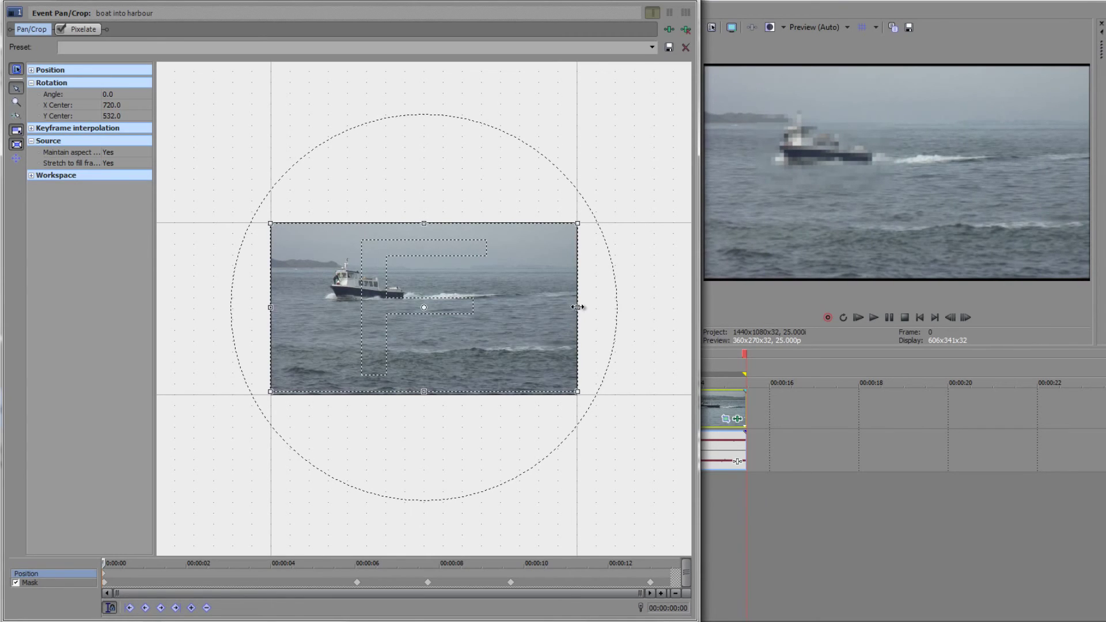
{"action": "left_click_drag", "start_coordinate": [577, 307], "coordinate": [525, 311]}
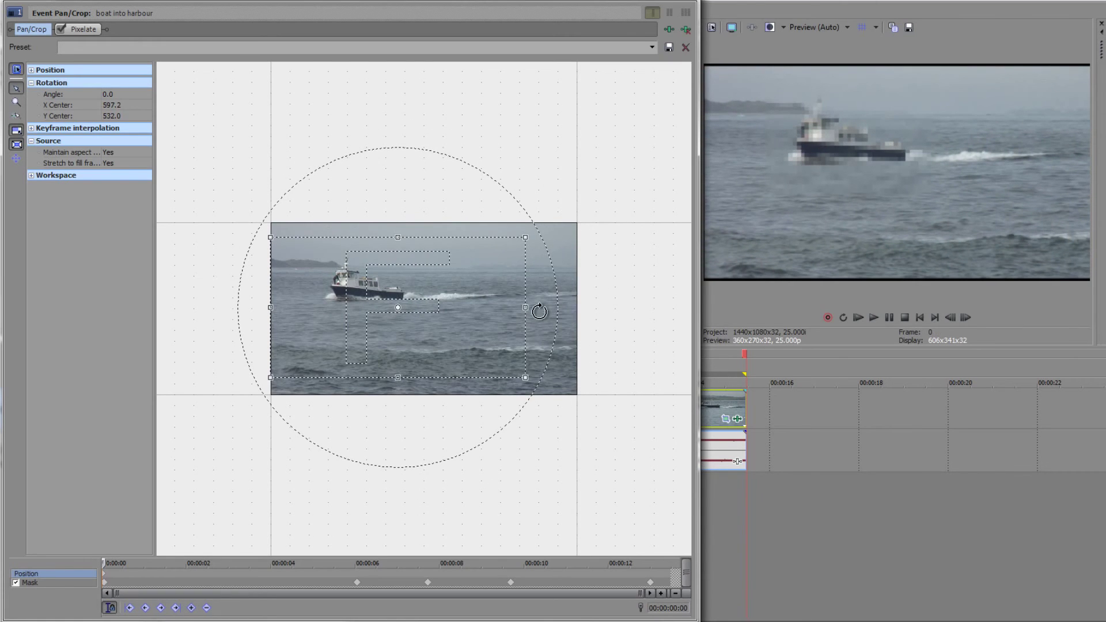
{"action": "left_click_drag", "start_coordinate": [495, 311], "coordinate": [579, 329]}
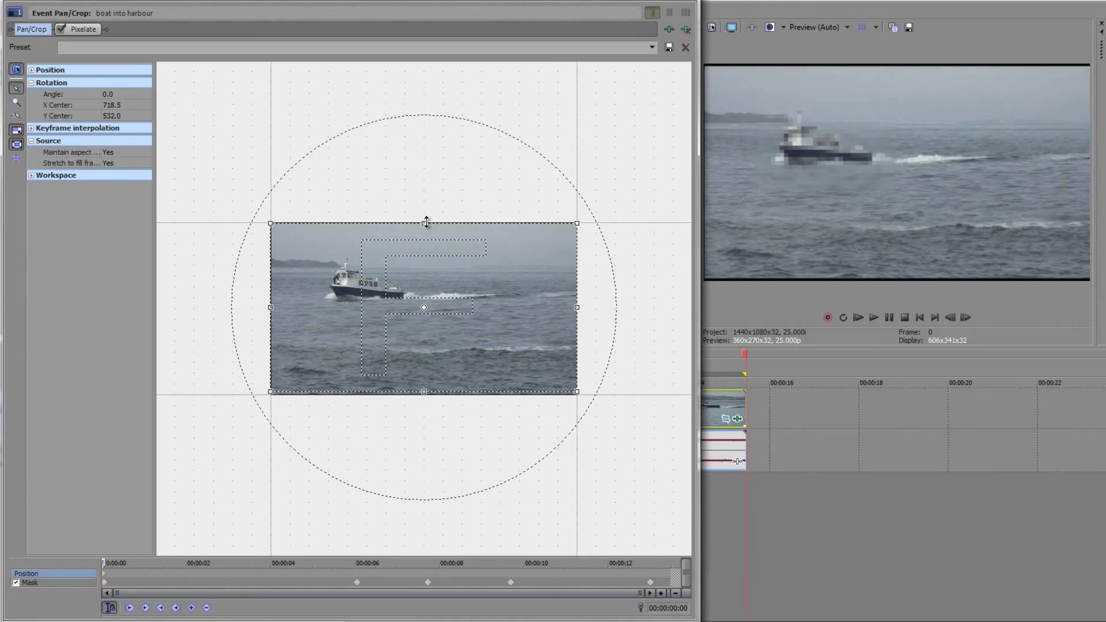
- Shorten the crop frame top and bottom and fit it tightly around the boat, centred at 478.9, 377.0
{"action": "mouse_move", "coordinate": [427, 222]}
{"action": "left_mouse_down"}
{"action": "mouse_move", "coordinate": [426, 266]}
{"action": "mouse_move", "coordinate": [426, 223]}
{"action": "left_mouse_up"}
{"action": "mouse_move", "coordinate": [424, 393]}
{"action": "left_mouse_down"}
{"action": "mouse_move", "coordinate": [423, 336]}
{"action": "mouse_move", "coordinate": [420, 400]}
{"action": "left_mouse_up"}
{"action": "left_click_drag", "start_coordinate": [578, 392], "coordinate": [466, 367]}
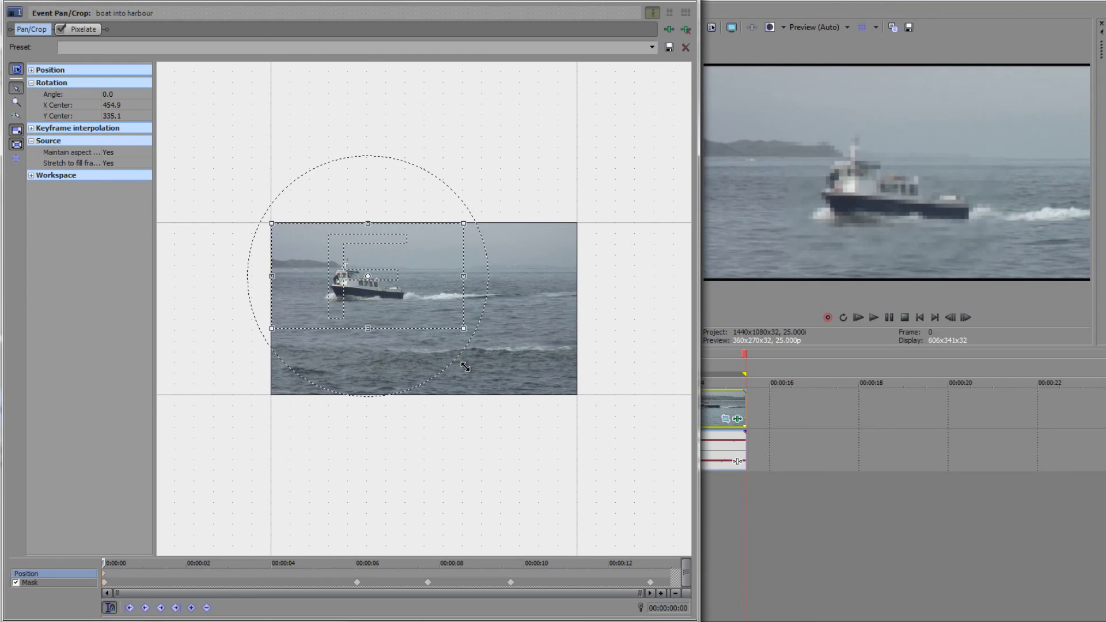
{"action": "left_click_drag", "start_coordinate": [404, 296], "coordinate": [435, 304]}
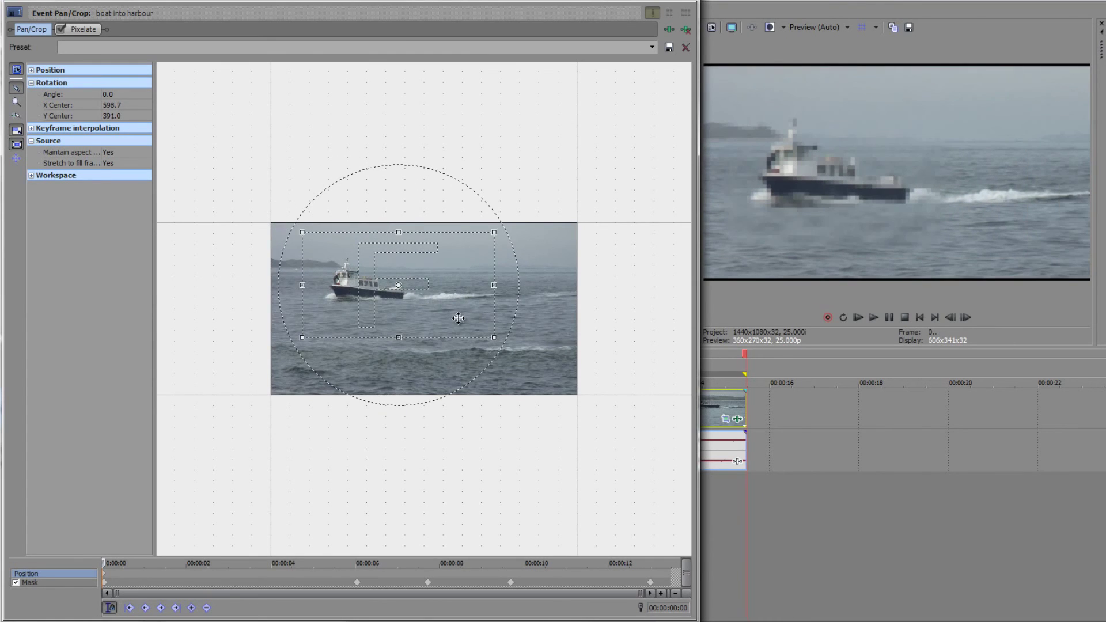
{"action": "mouse_move", "coordinate": [496, 335]}
{"action": "left_mouse_down"}
{"action": "mouse_move", "coordinate": [519, 351]}
{"action": "mouse_move", "coordinate": [444, 305]}
{"action": "mouse_move", "coordinate": [478, 331]}
{"action": "left_mouse_up"}
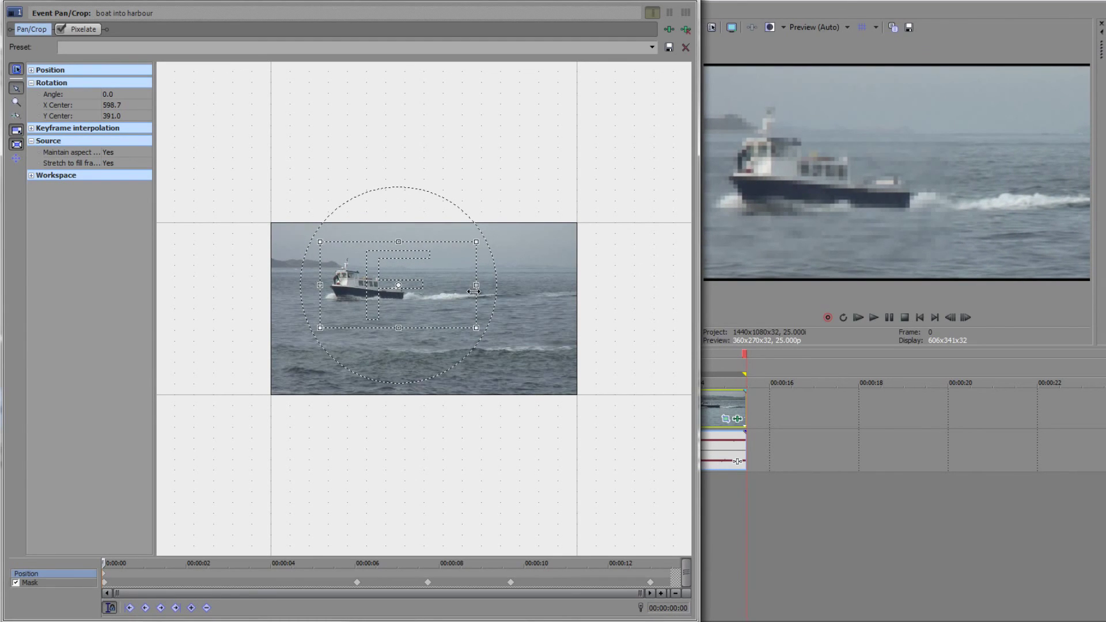
{"action": "left_click_drag", "start_coordinate": [476, 287], "coordinate": [425, 288]}
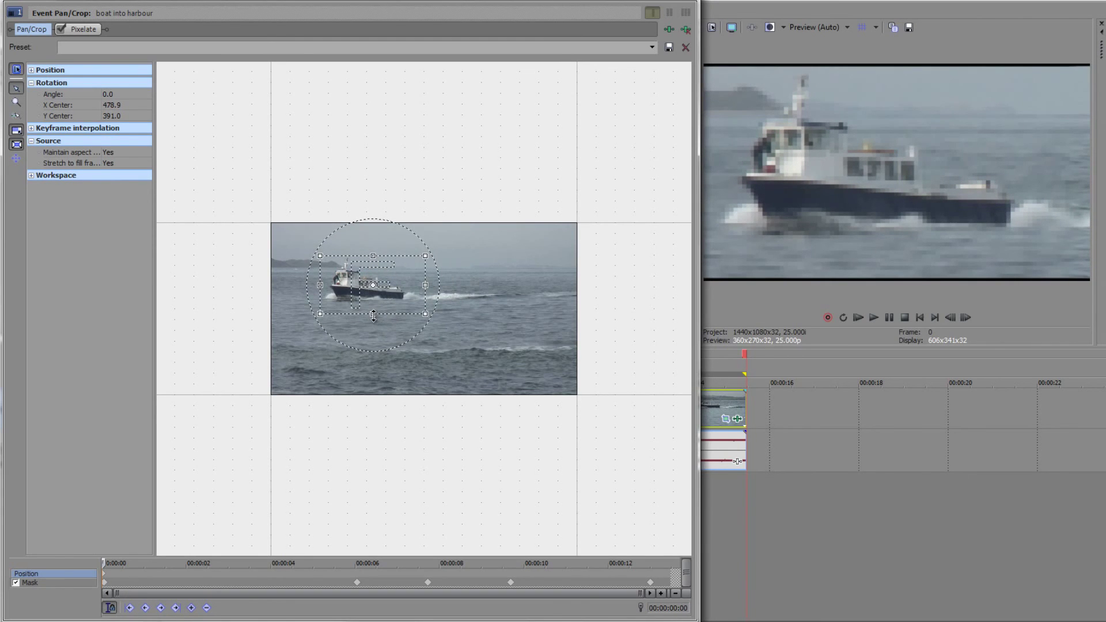
{"action": "left_click_drag", "start_coordinate": [373, 311], "coordinate": [373, 310]}
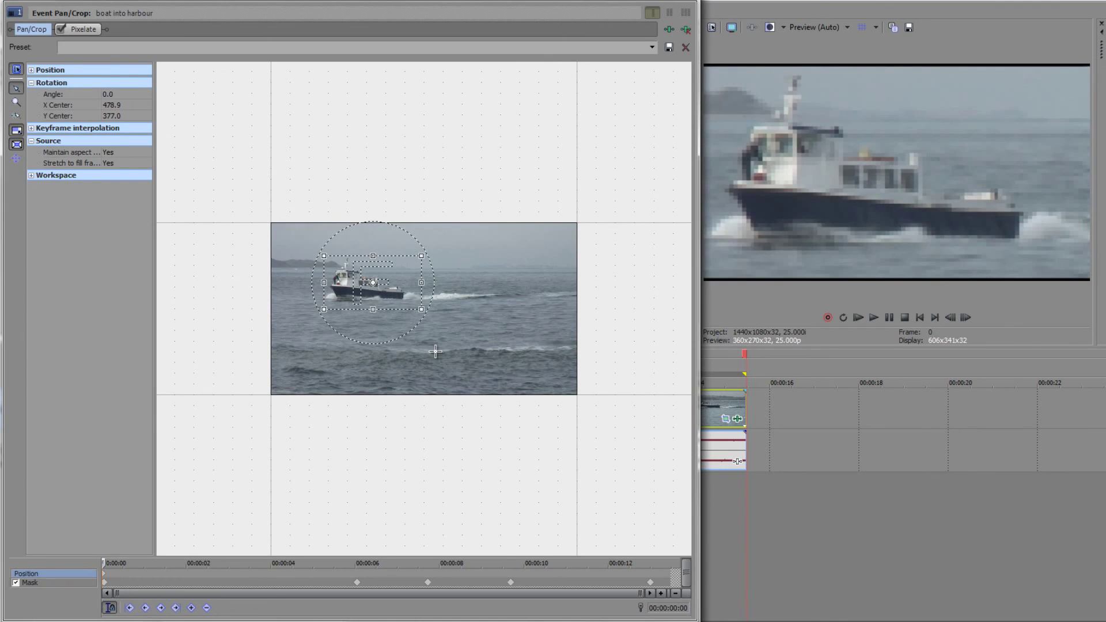